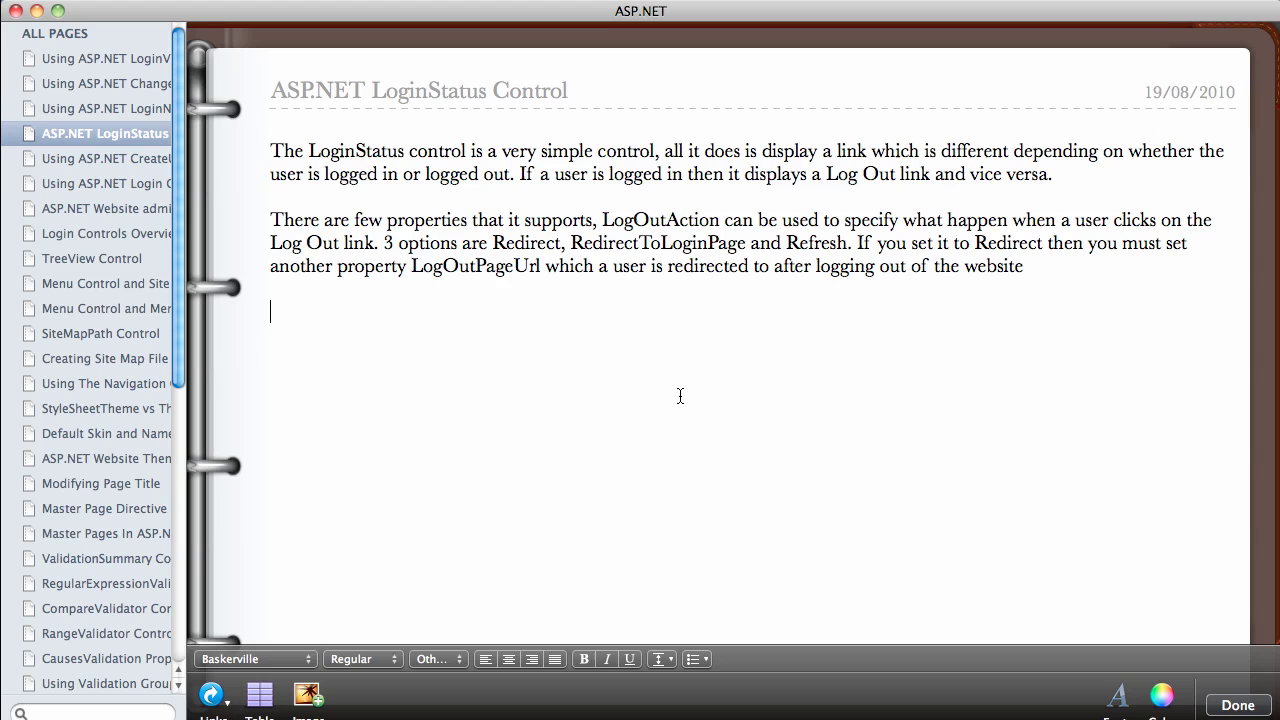
Use Exposé to bring the Visual Web Developer master page window forward.
key(F9)
click(706, 122)
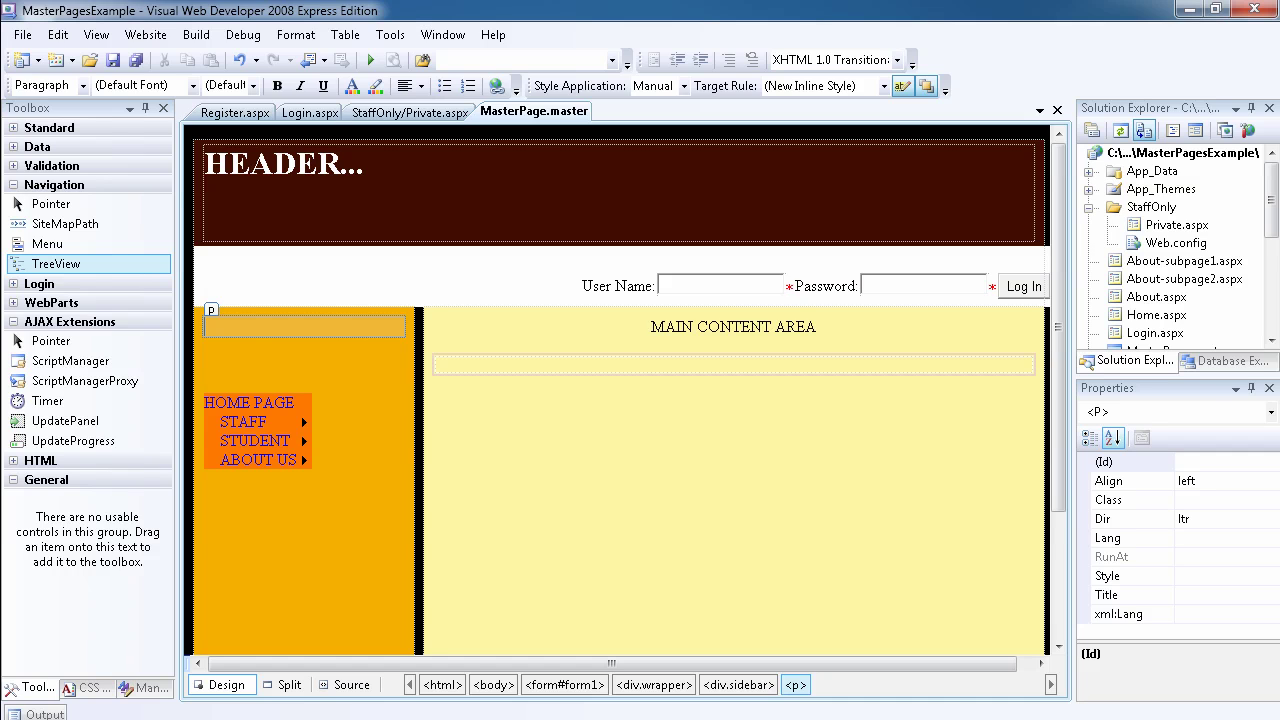
Select the empty sidebar paragraph; expand the Toolbox Login group, collapsing AJAX Extensions and Navigation.
key(F9)
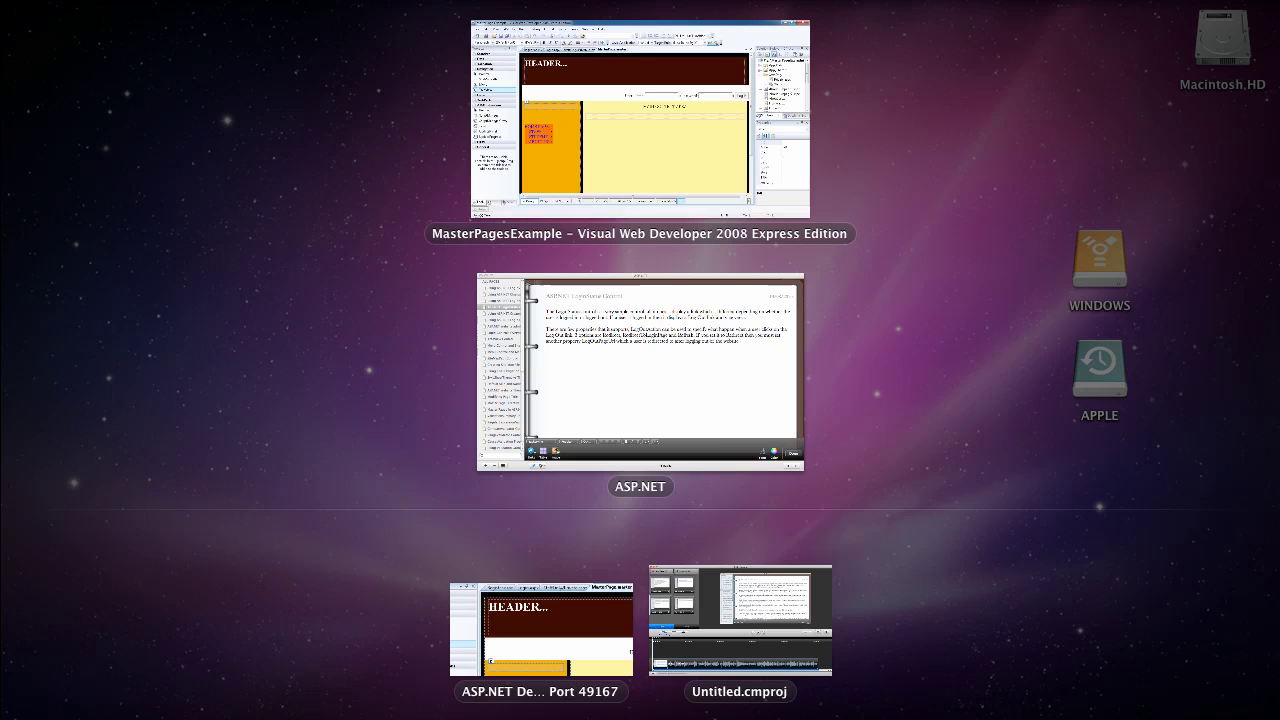
click(731, 112)
click(350, 322)
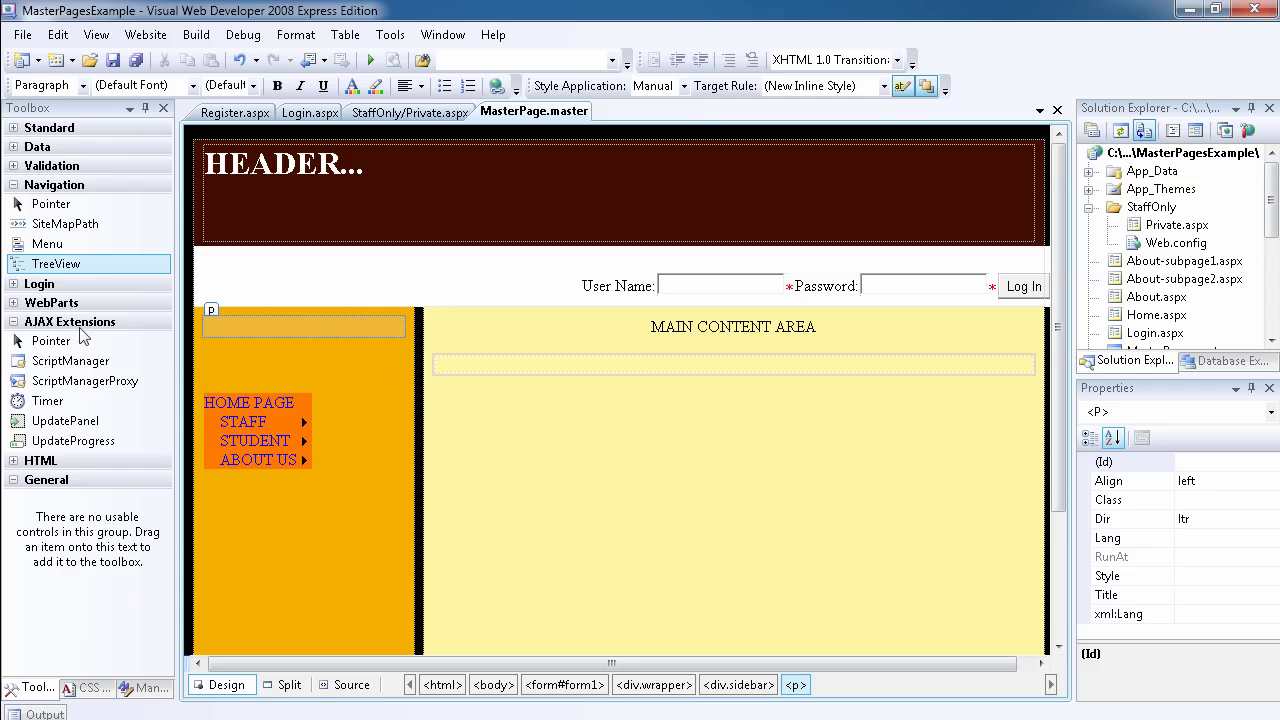
click(14, 322)
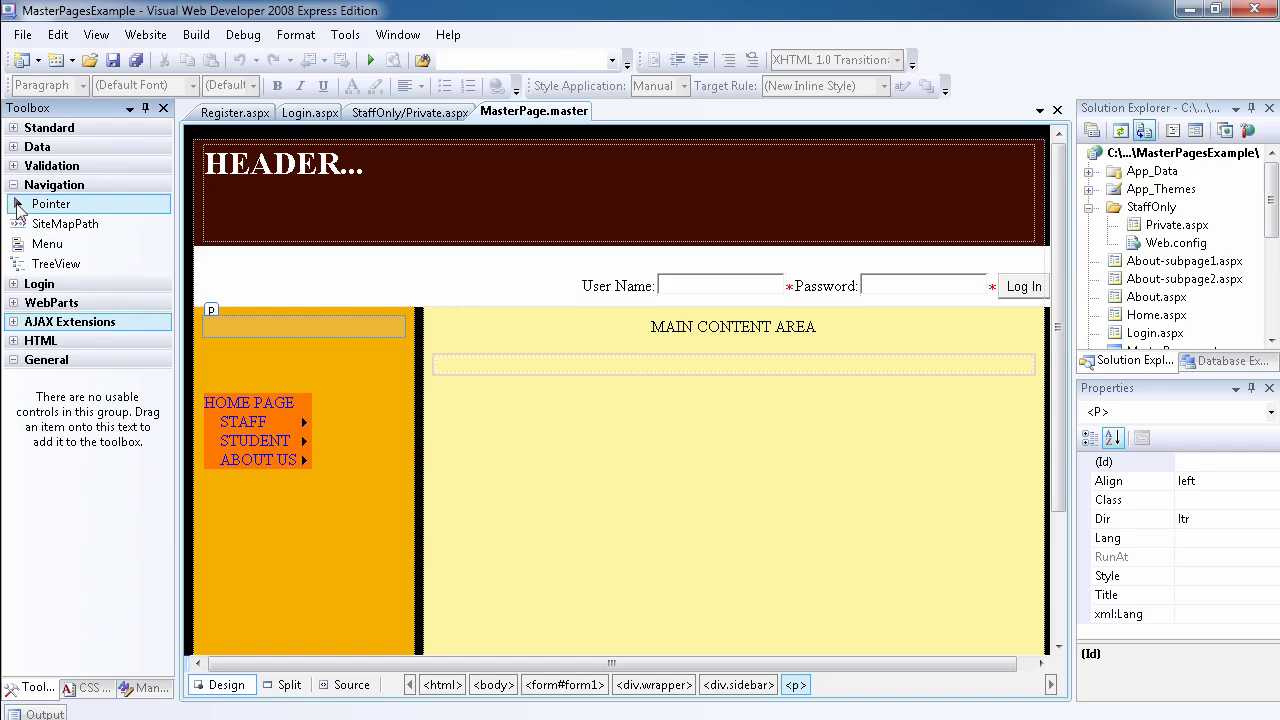
click(12, 285)
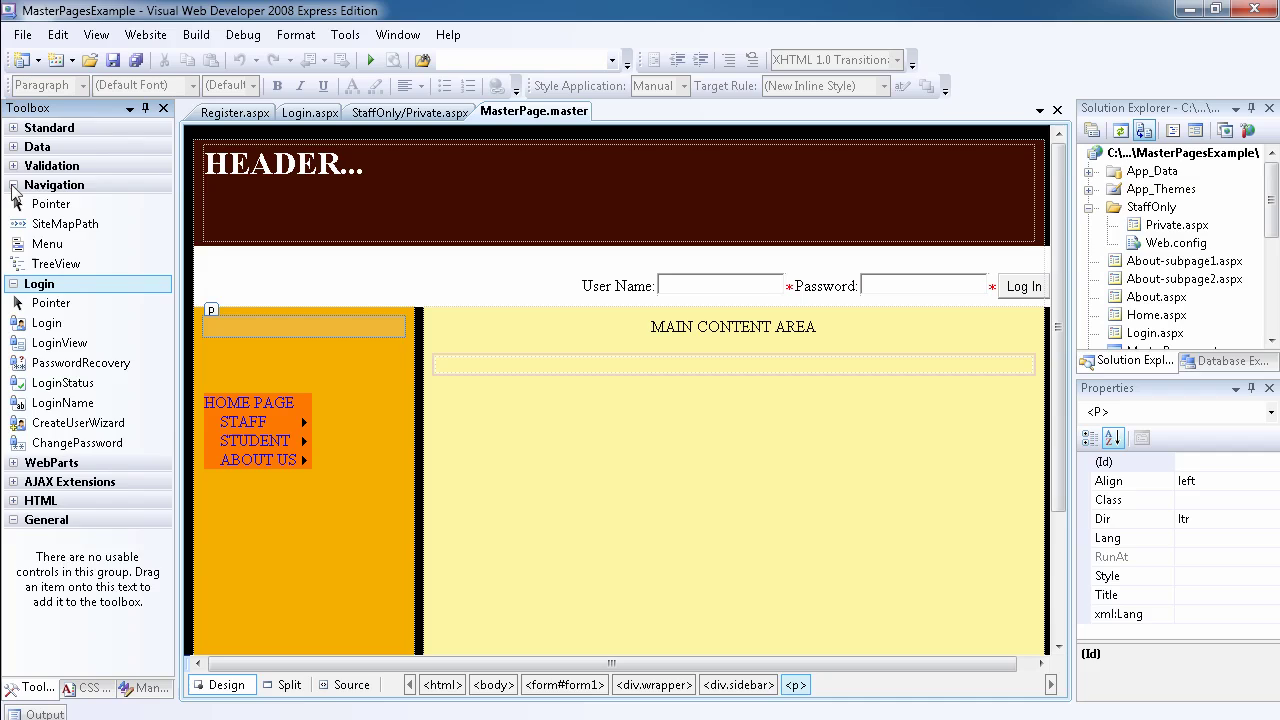
click(14, 185)
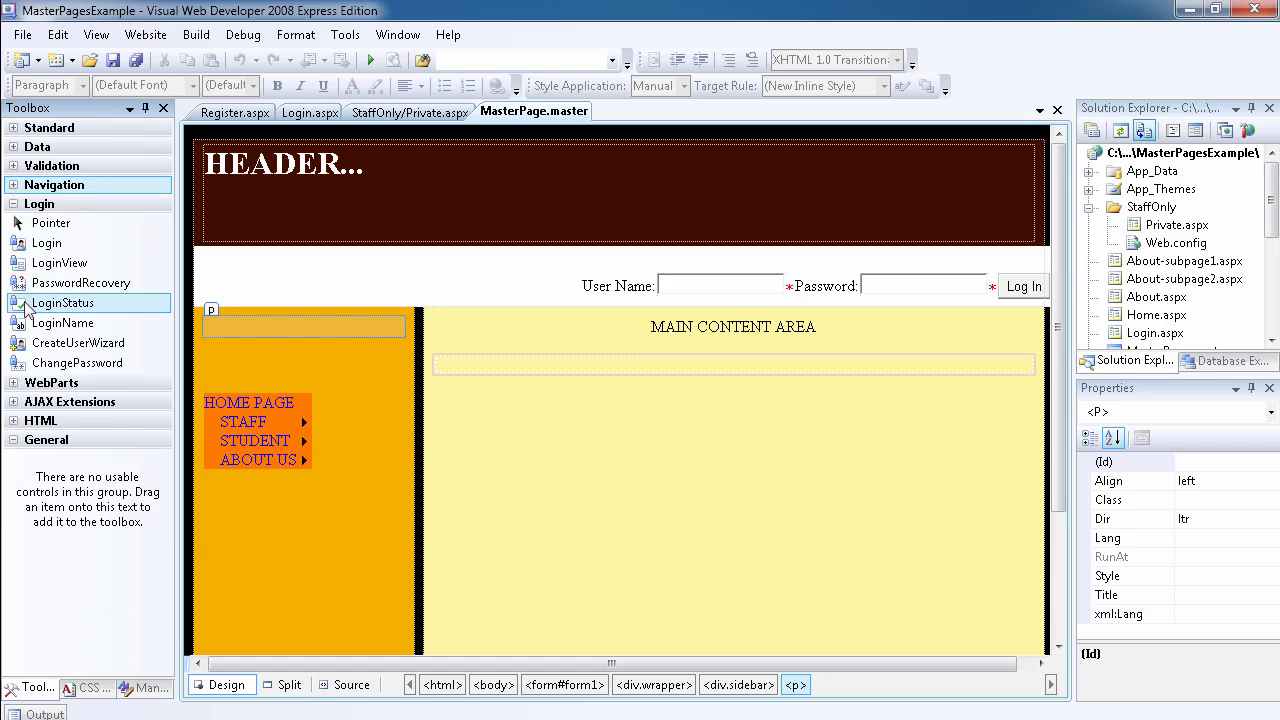
Drop a LoginStatus control into the sidebar paragraph and preview it as Logged In.
drag(18, 312, 220, 326)
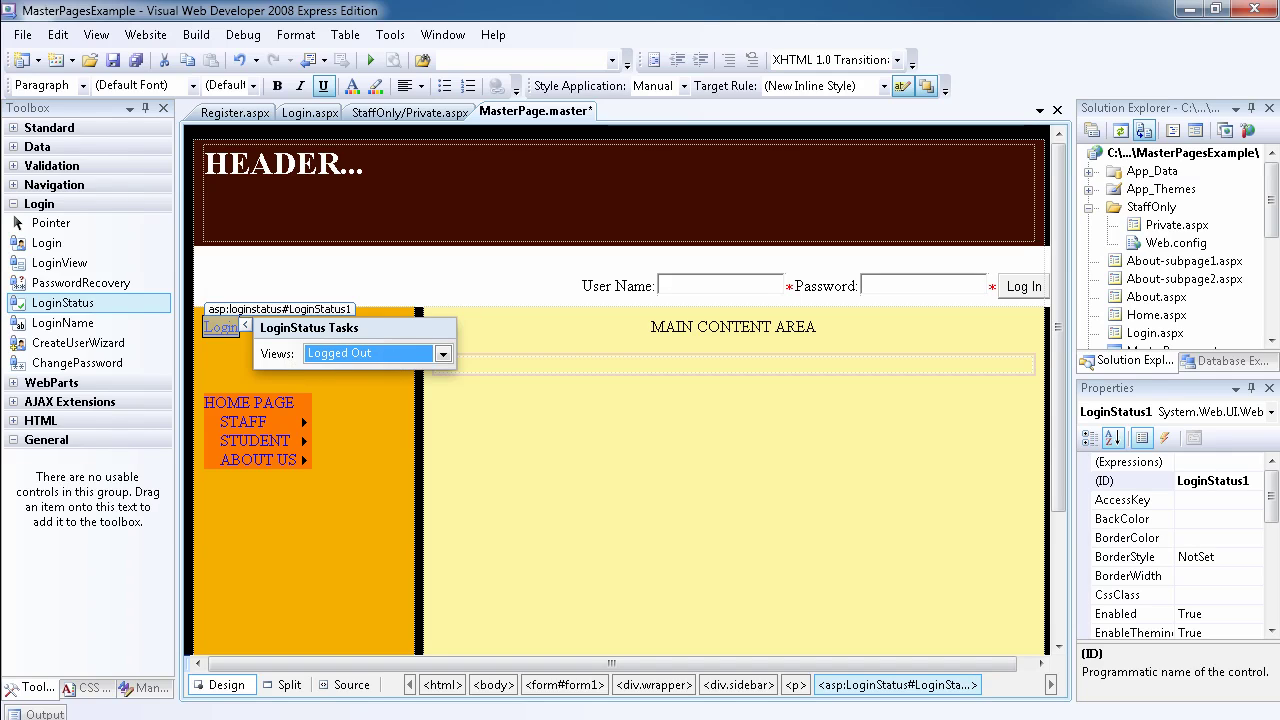
click(443, 354)
click(380, 382)
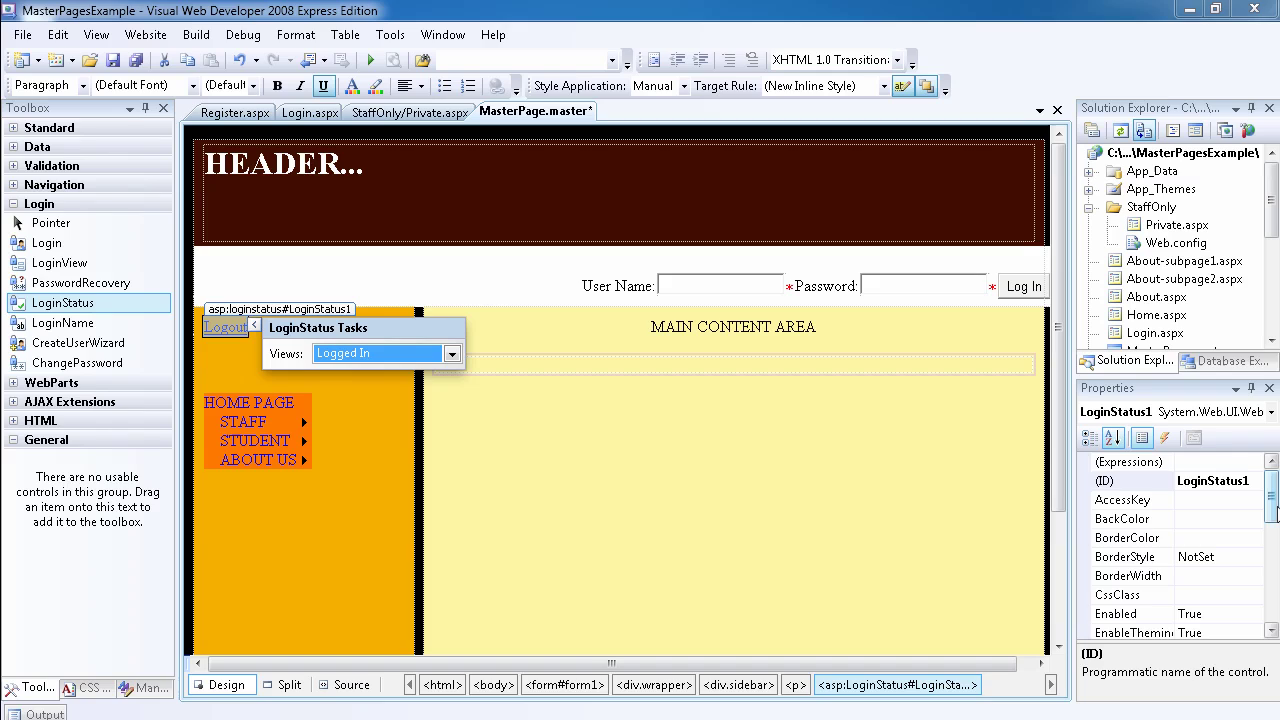
drag(1277, 513, 1277, 554)
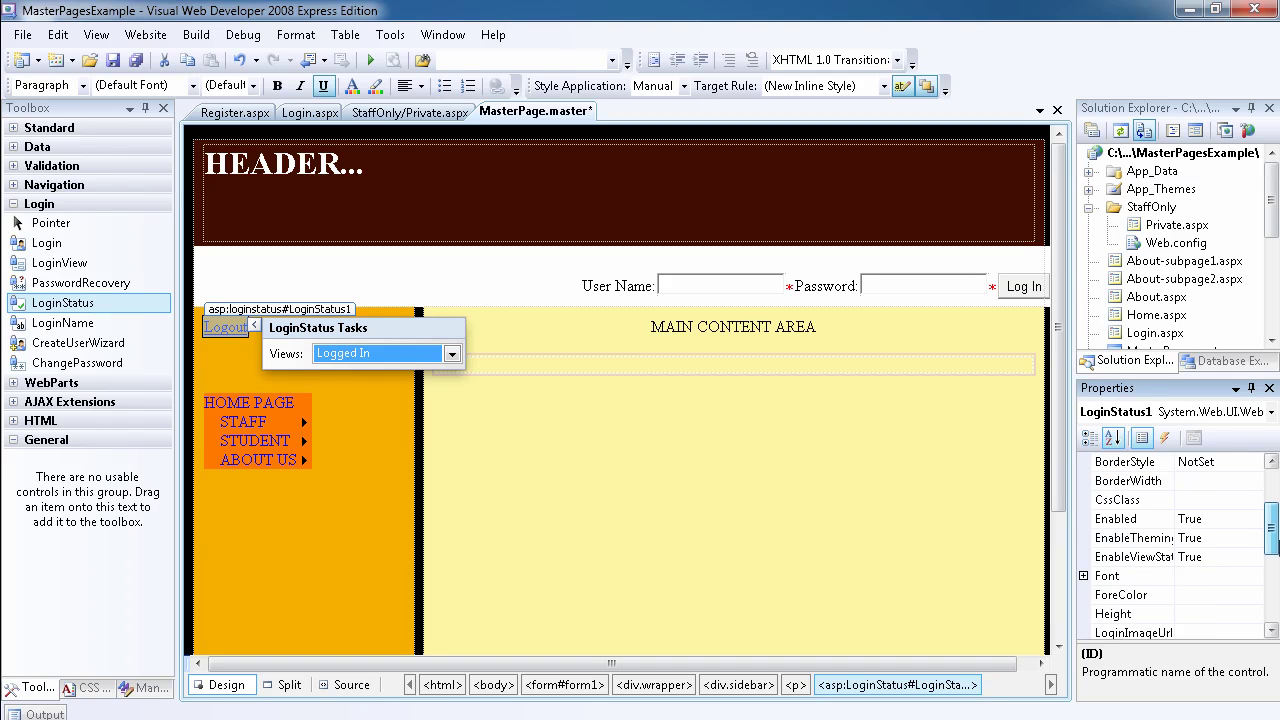
Start retyping the LoginText property so it begins with 'Click here to'.
drag(1277, 554, 1277, 576)
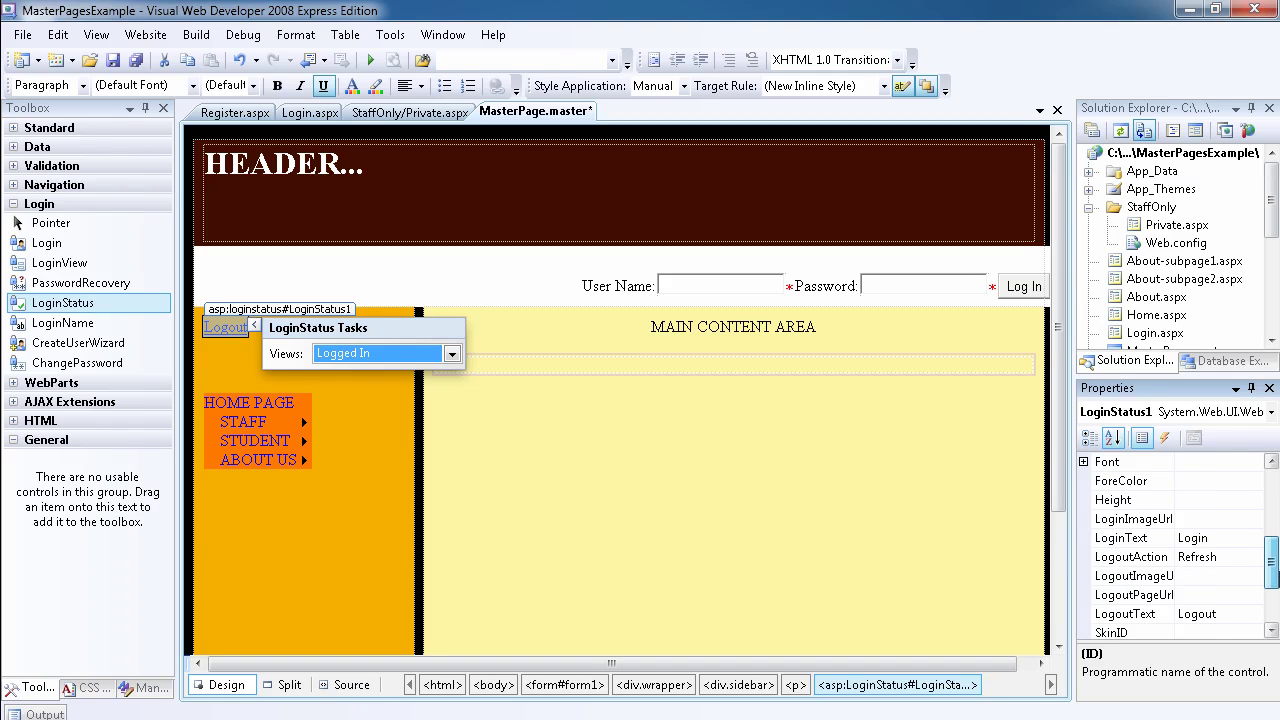
click(1206, 539)
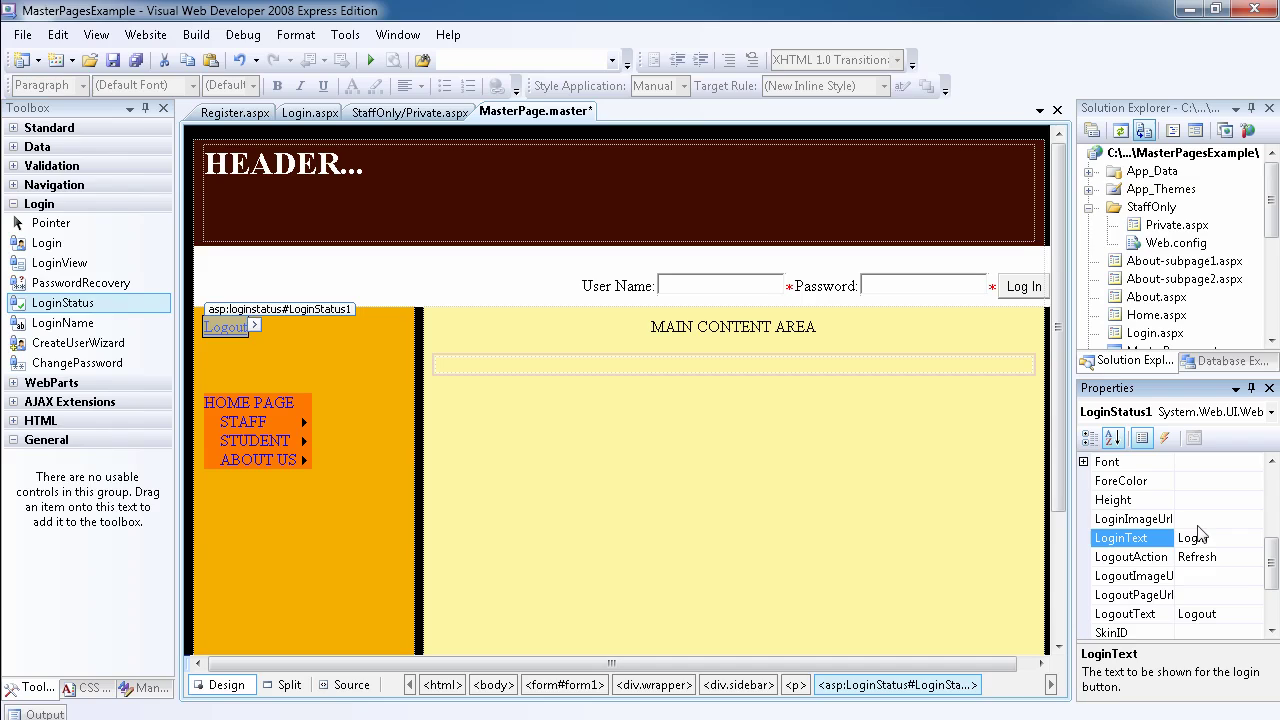
text(c)
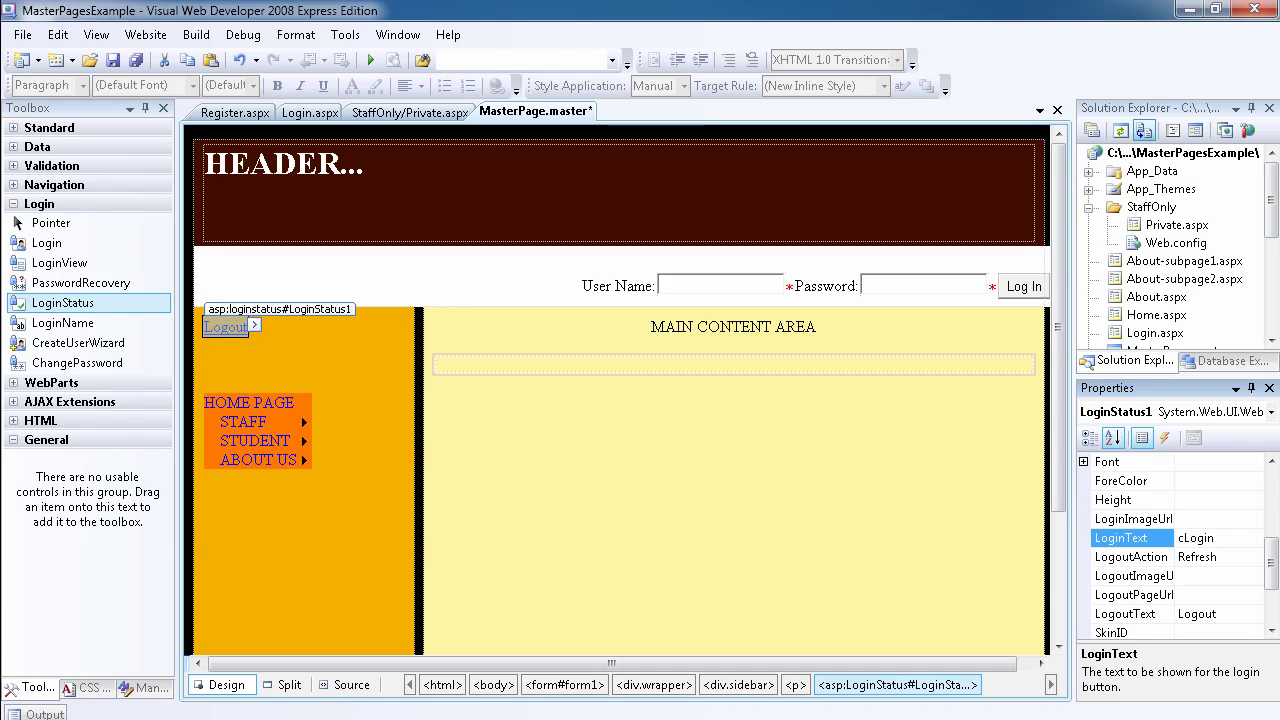
key(BackSpace)
text(Cli)
text(ck here to)
Preview the LoginStatus control as Logged Out, then switch back to Logged In.
click(255, 330)
click(255, 328)
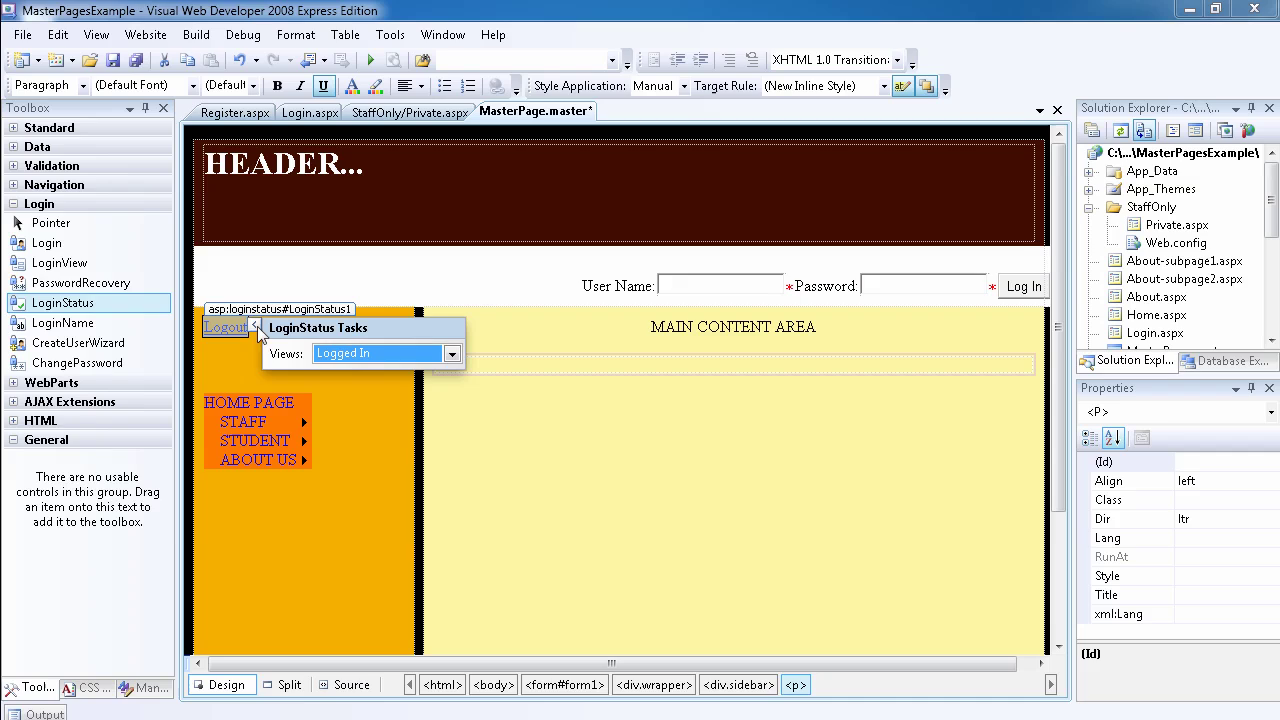
click(428, 358)
click(400, 373)
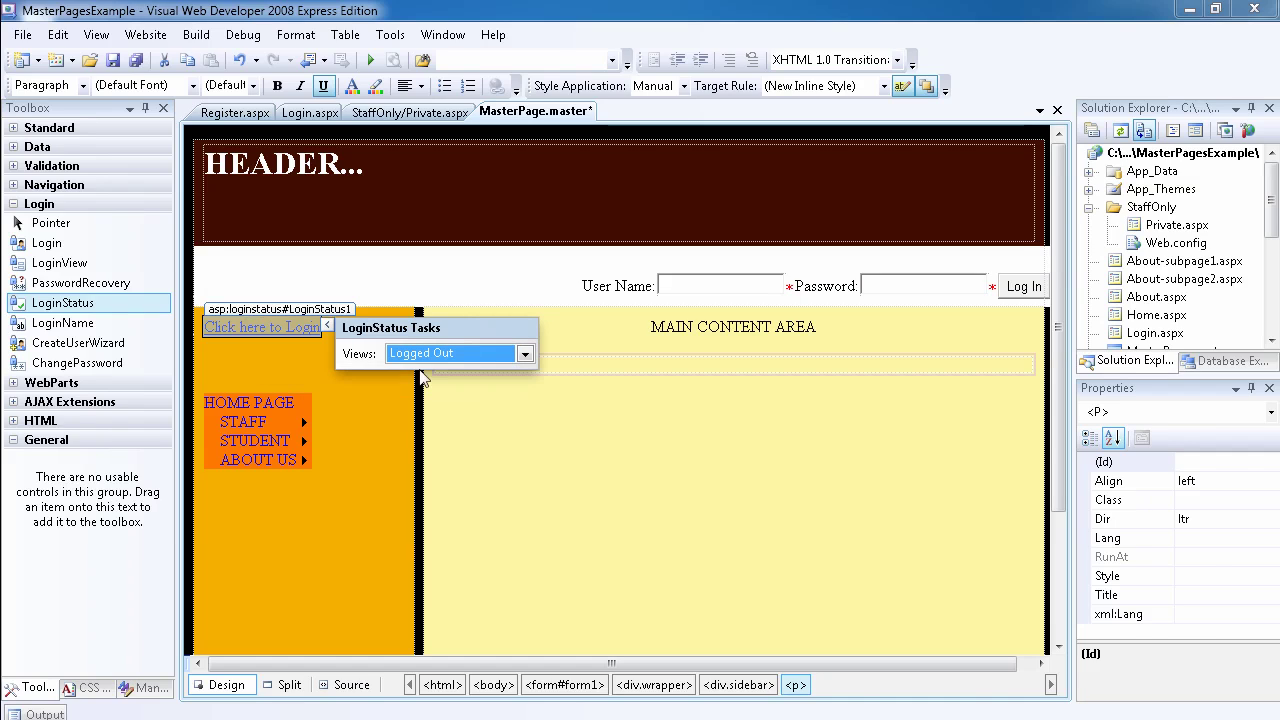
click(508, 358)
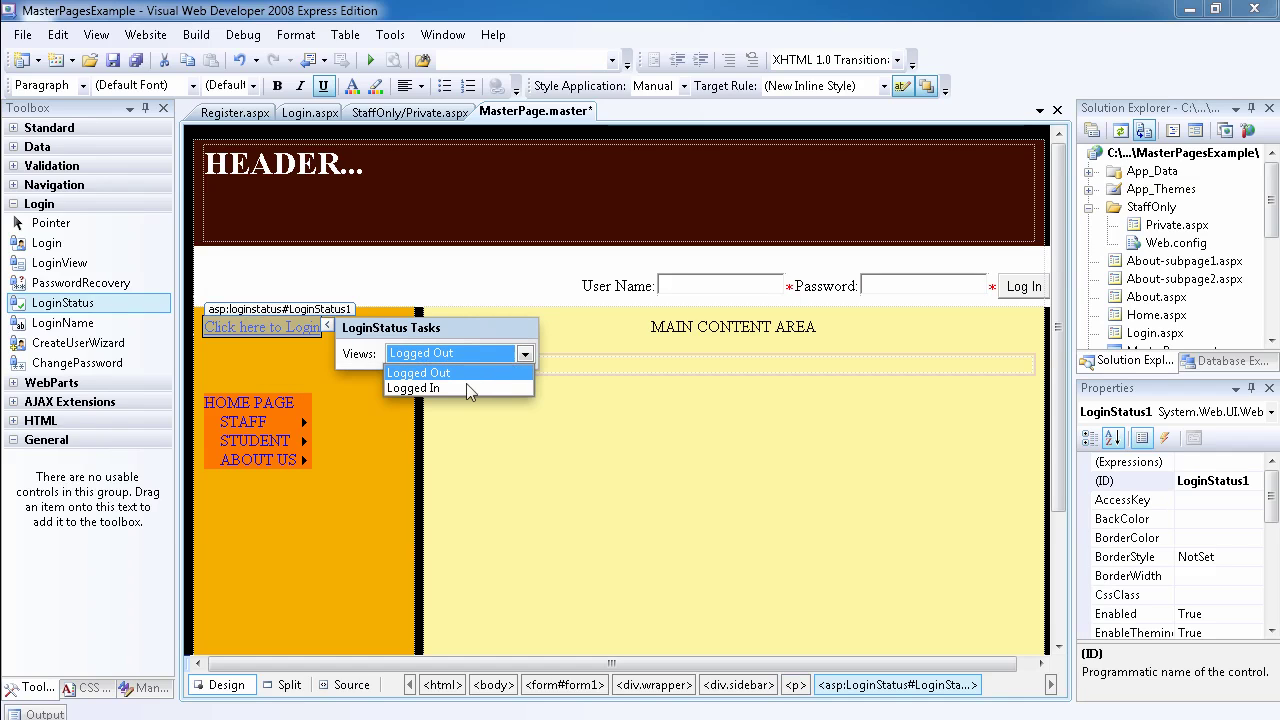
click(461, 387)
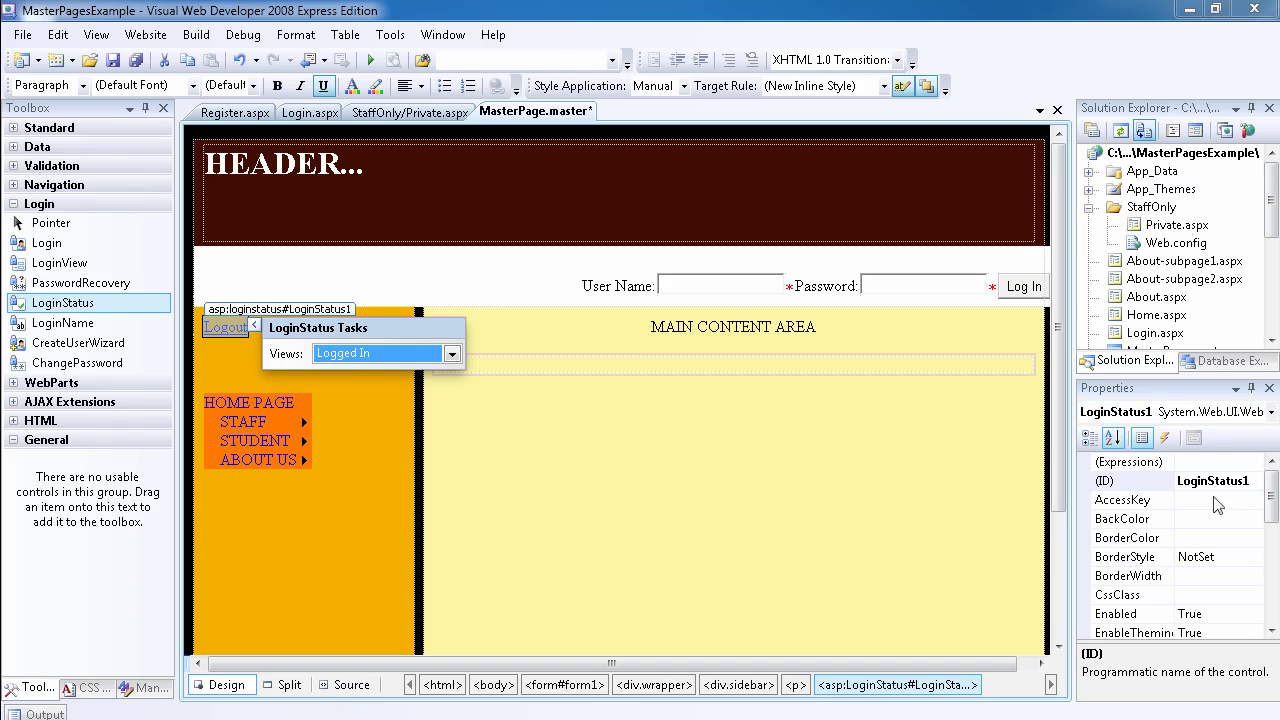
drag(1273, 517, 1273, 594)
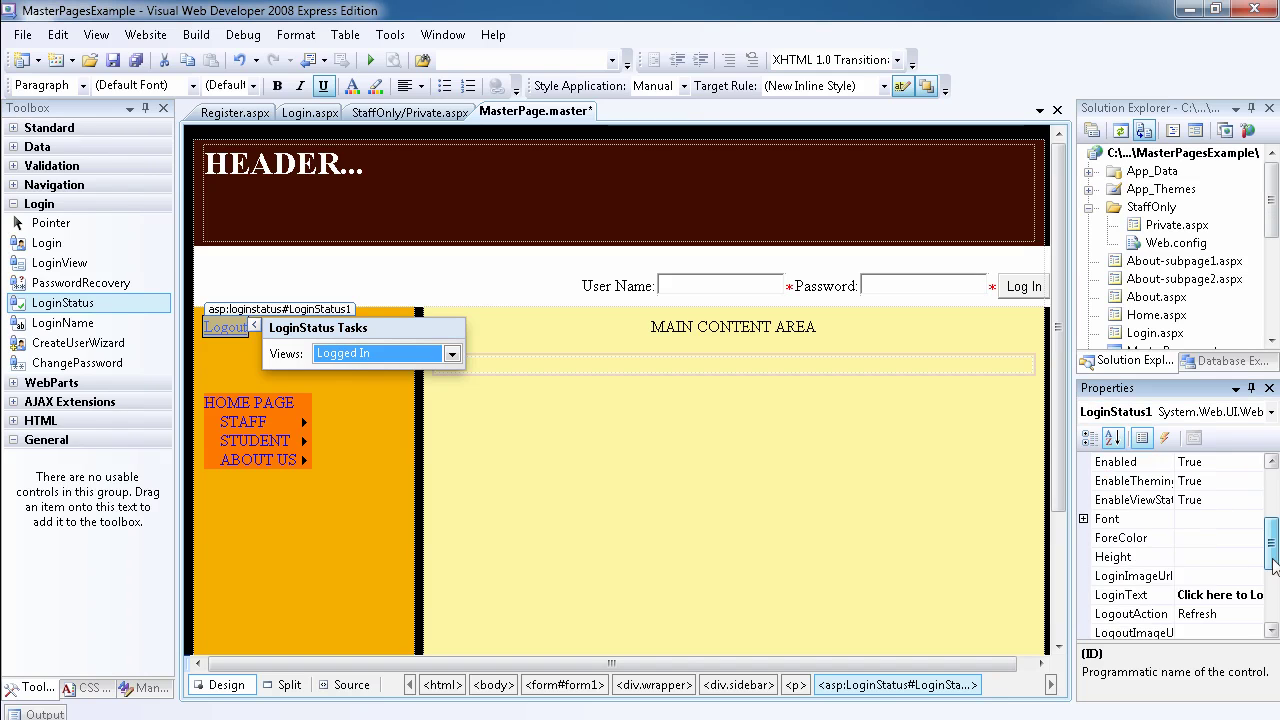
Edit LogoutText in Properties so the link reads 'Click here to Logout'.
click(1273, 594)
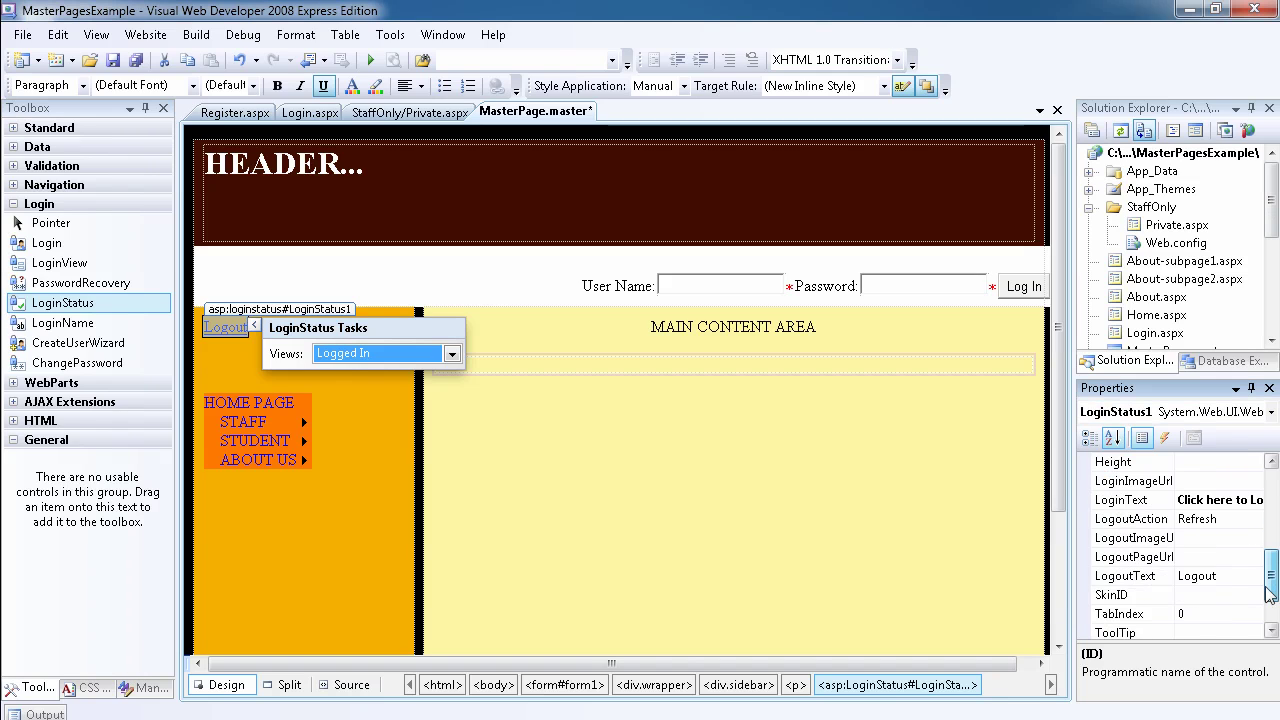
click(1181, 578)
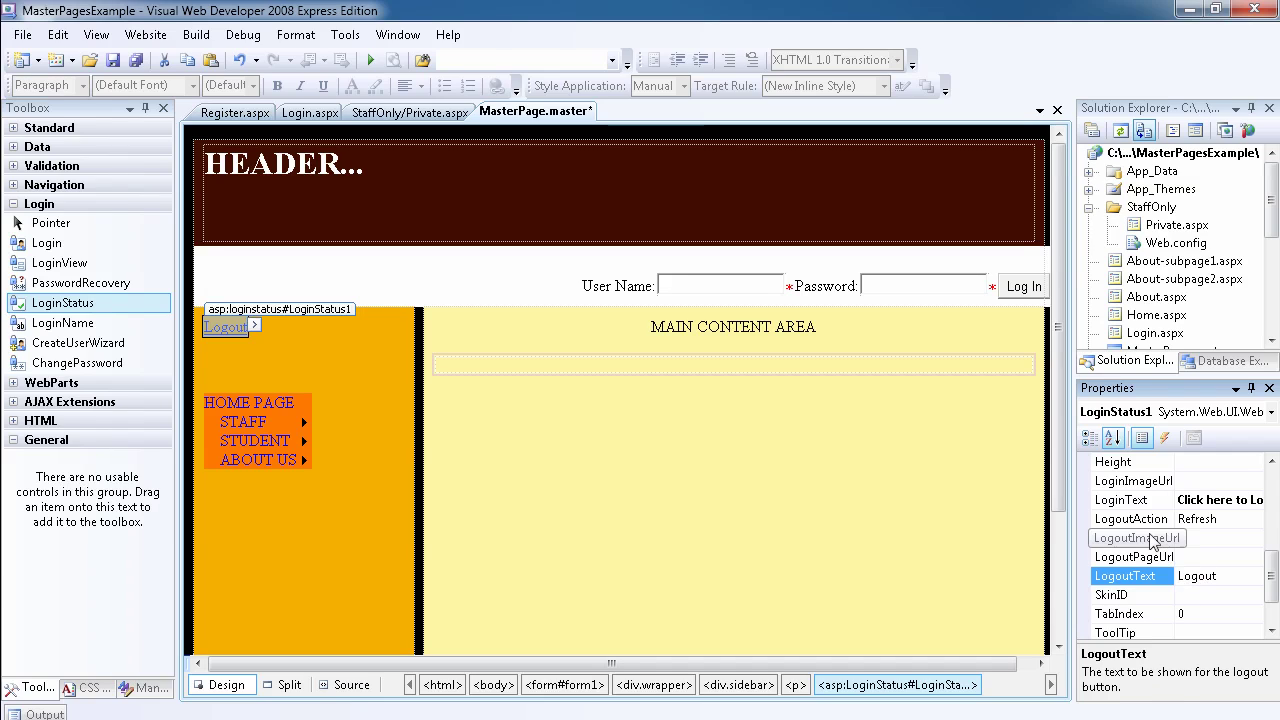
text(c)
key(BackSpace)
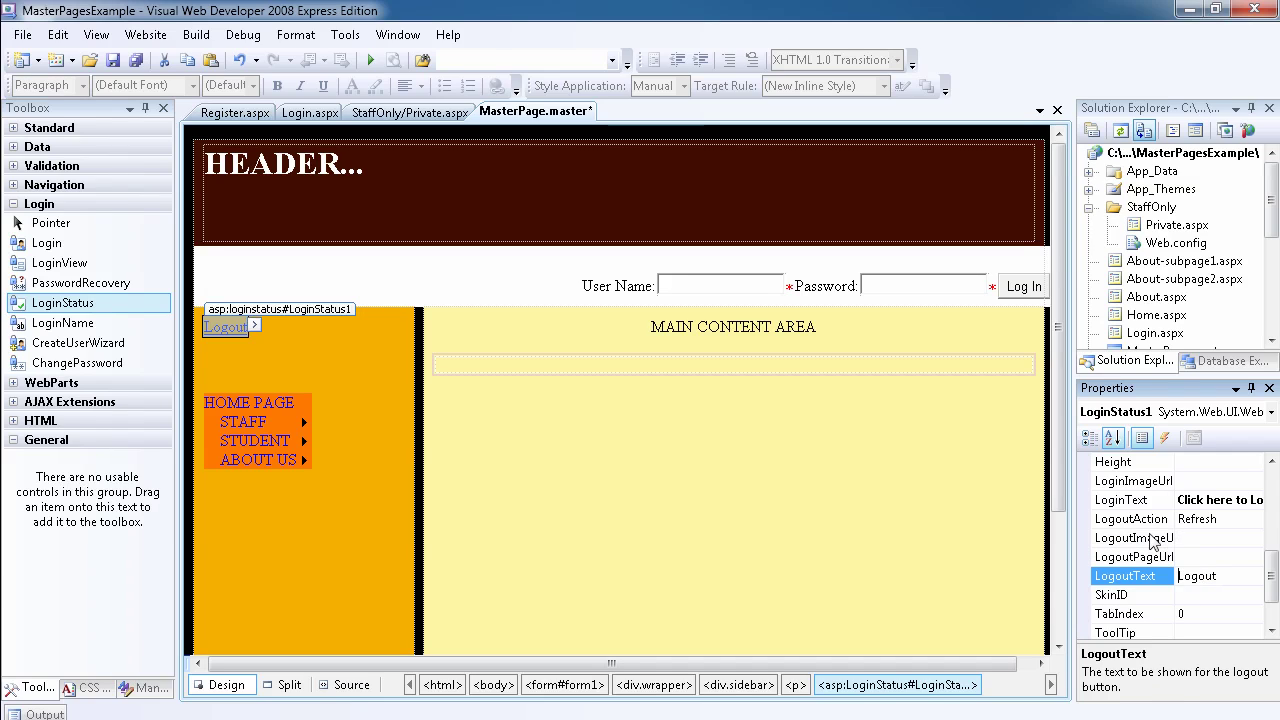
text(Clic)
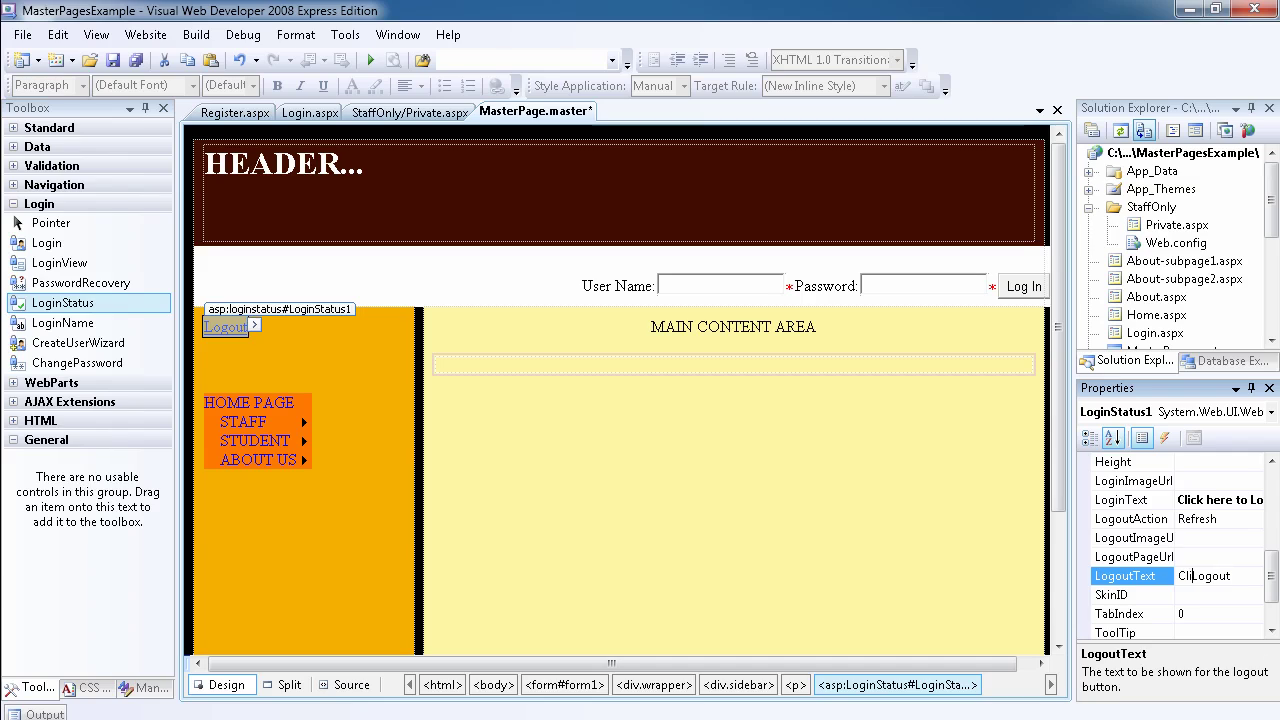
text(k here to)
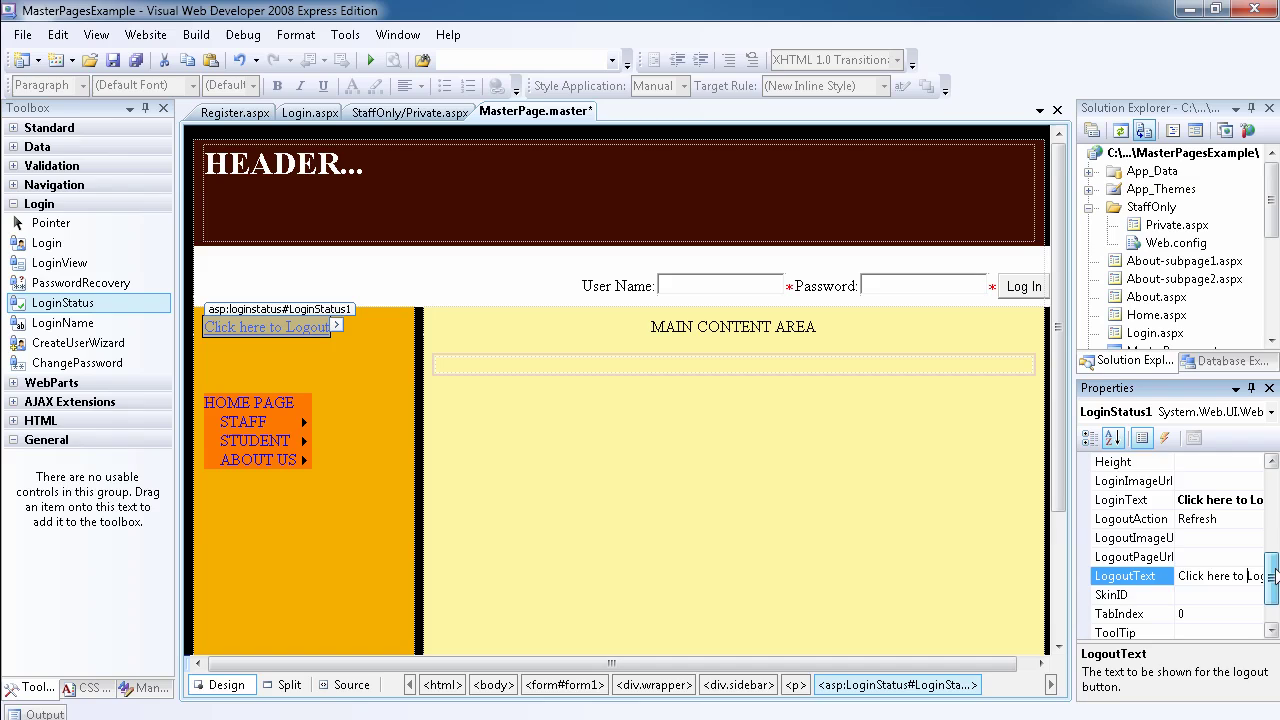
mouse_move(1274, 570)
mouse_down()
mouse_move(1274, 597)
mouse_move(1273, 490)
mouse_move(1272, 560)
mouse_up()
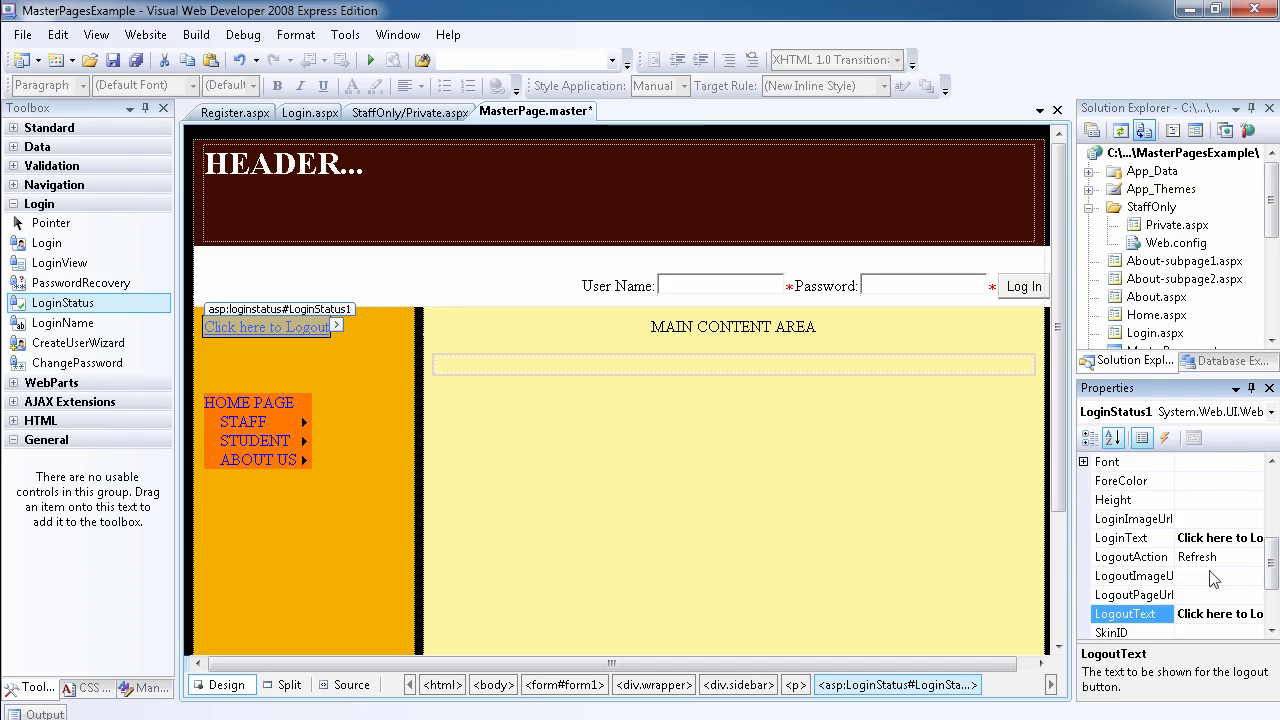
Set the LoginStatus LogoutAction property to Redirect.
click(1215, 557)
click(1254, 558)
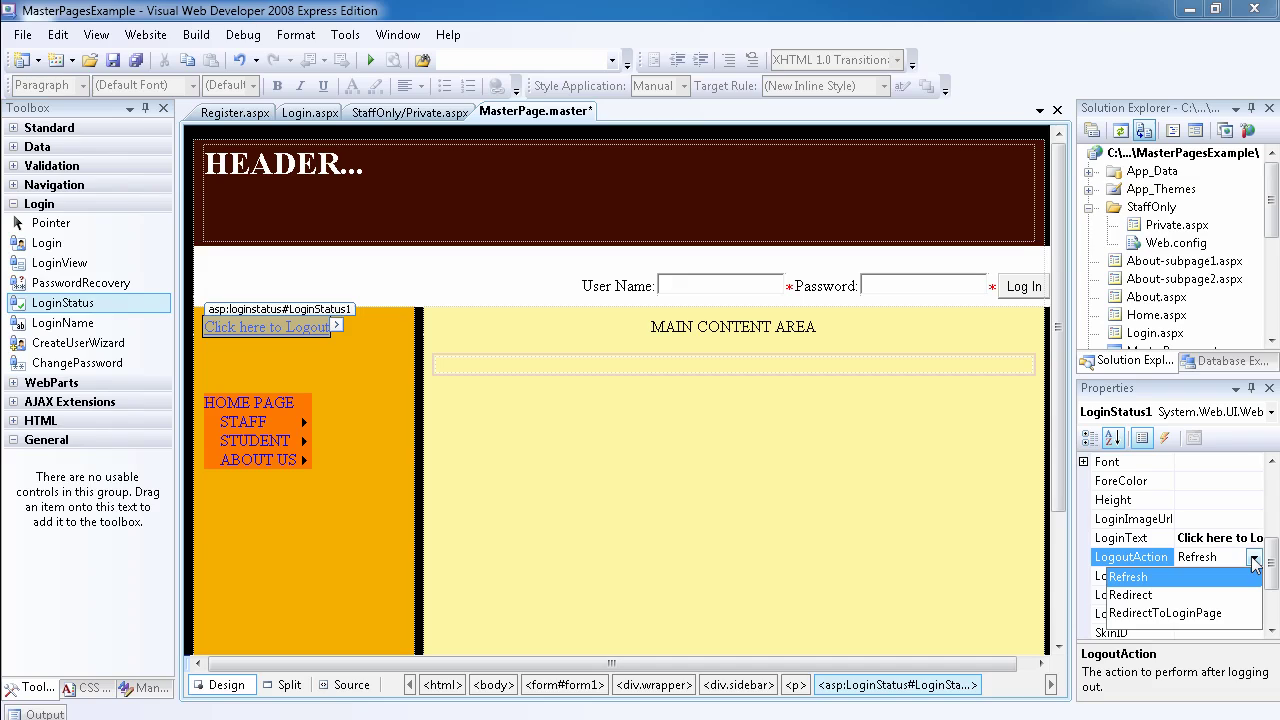
click(1255, 562)
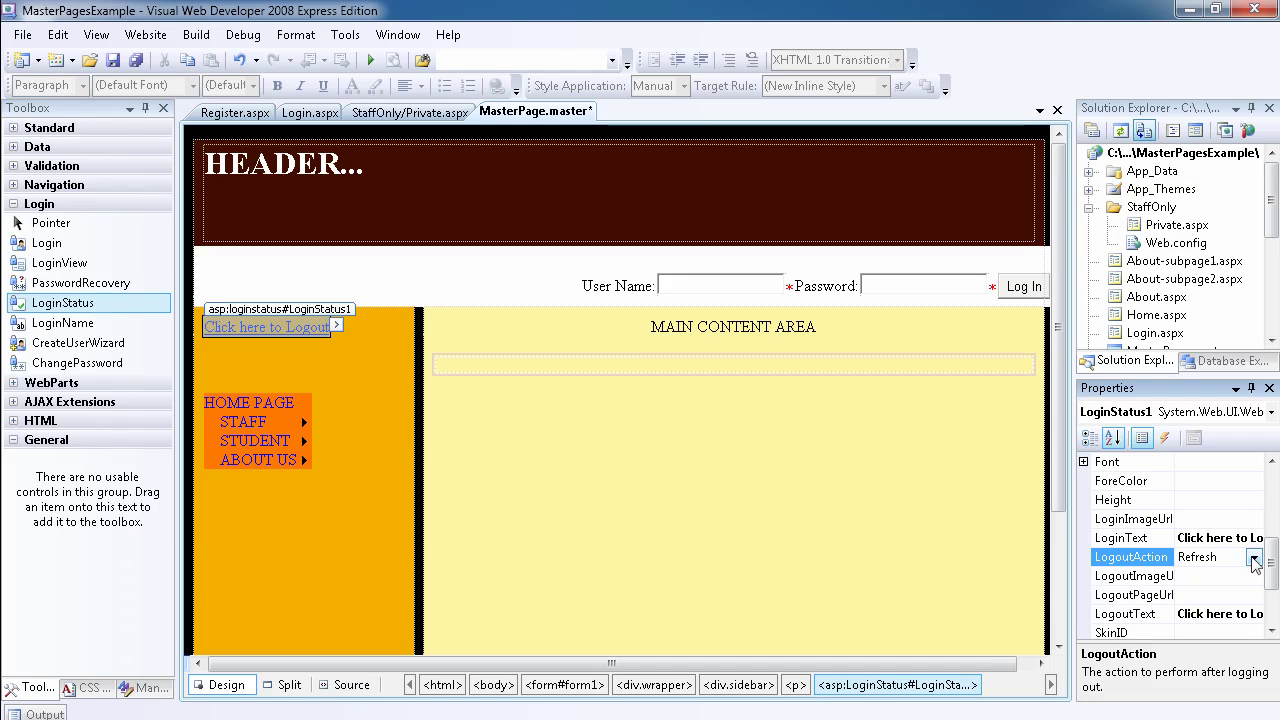
click(1254, 558)
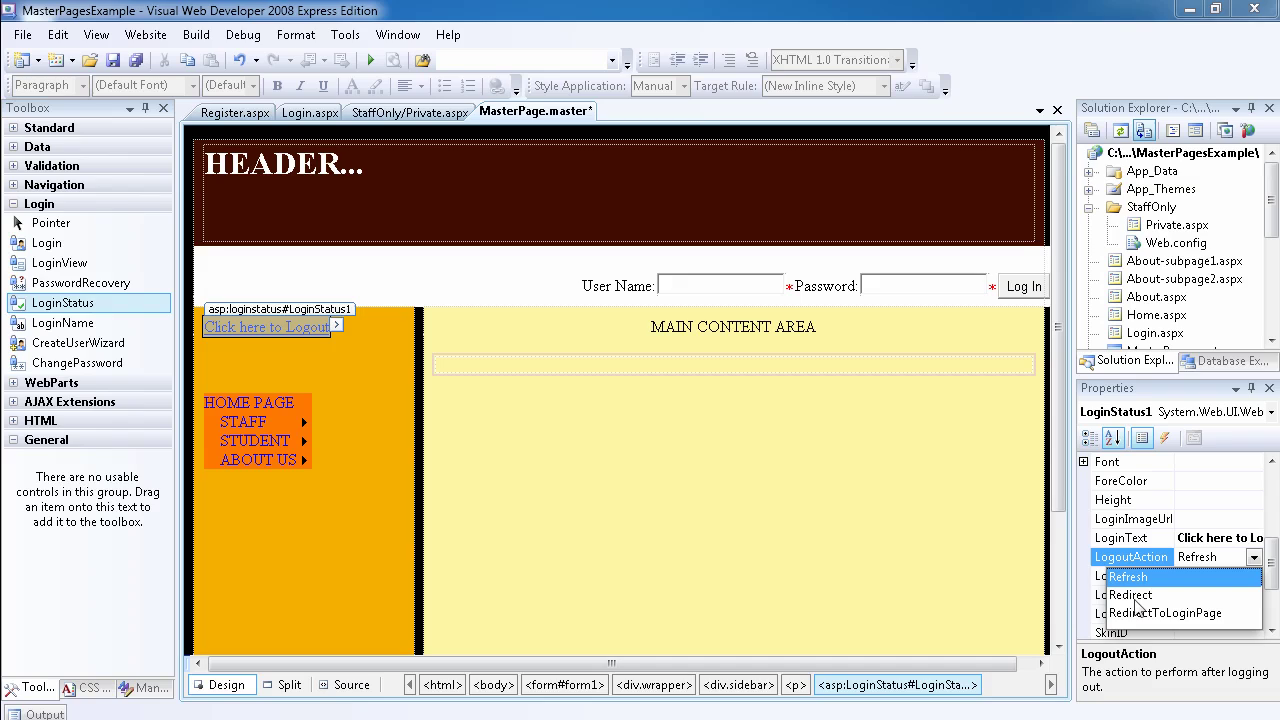
click(1138, 596)
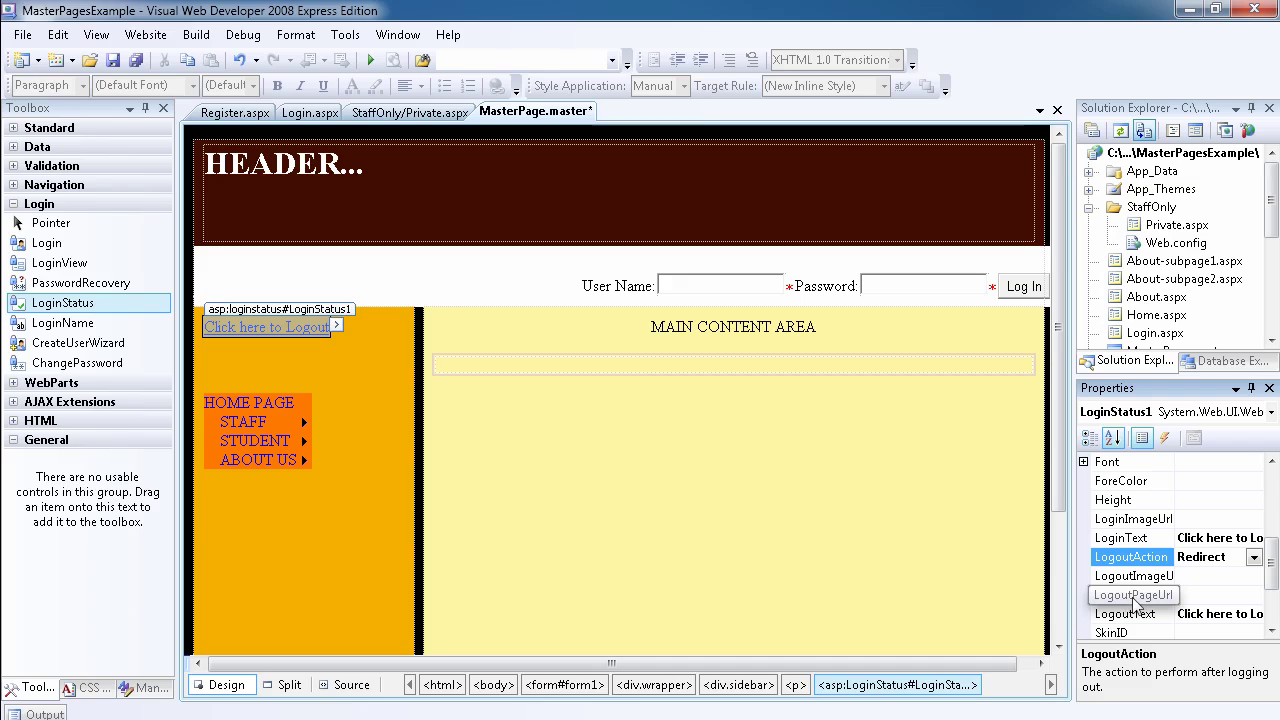
Set LogoutPageUrl to Login.aspx using the file browser.
click(1143, 598)
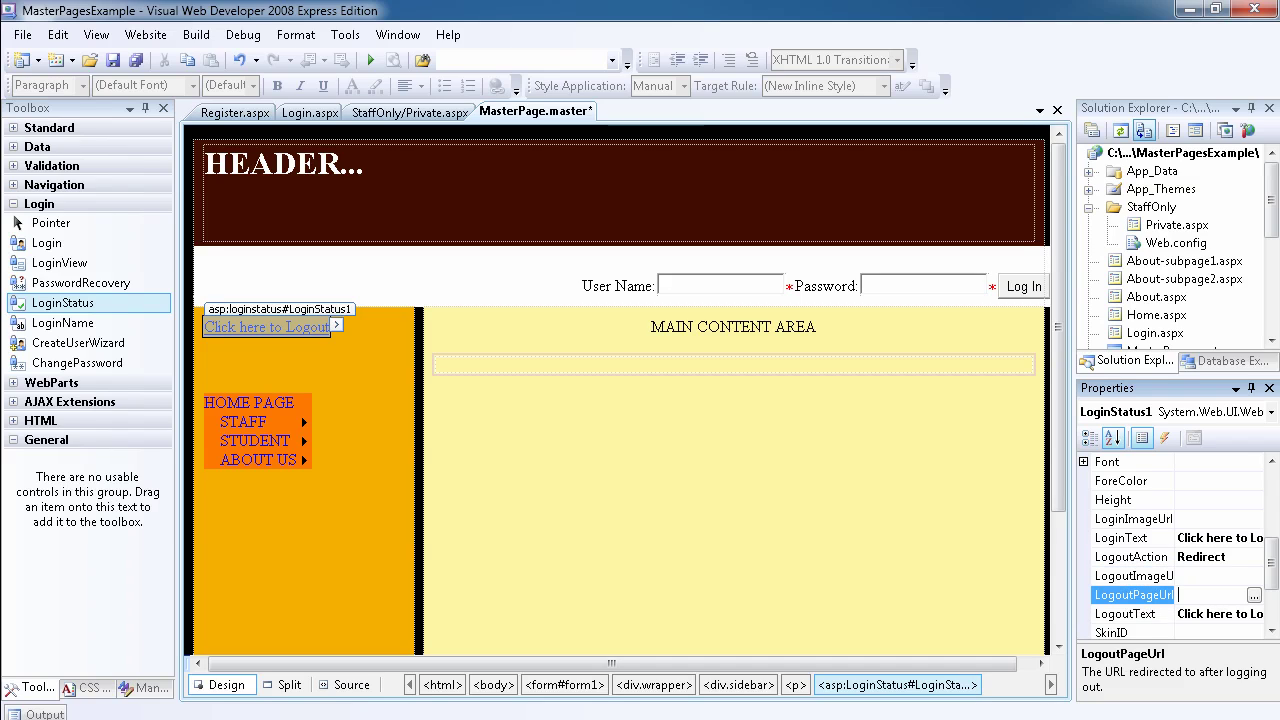
click(1254, 597)
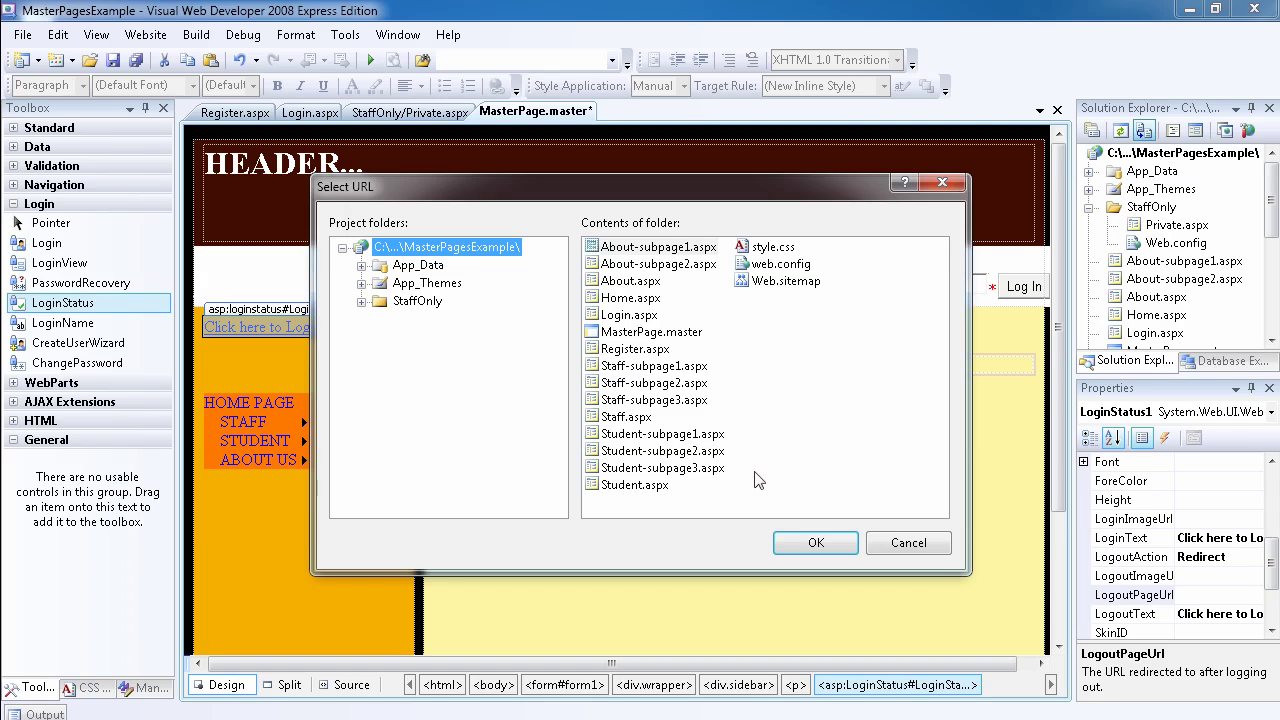
click(632, 315)
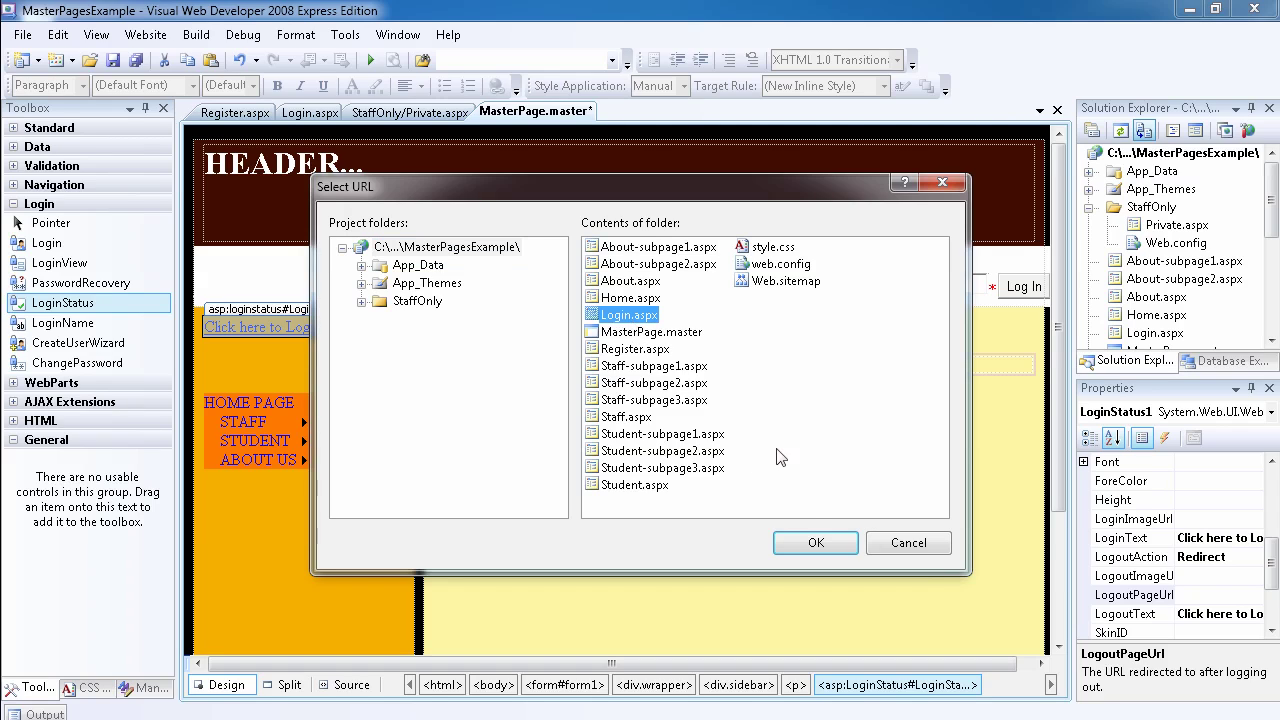
click(817, 538)
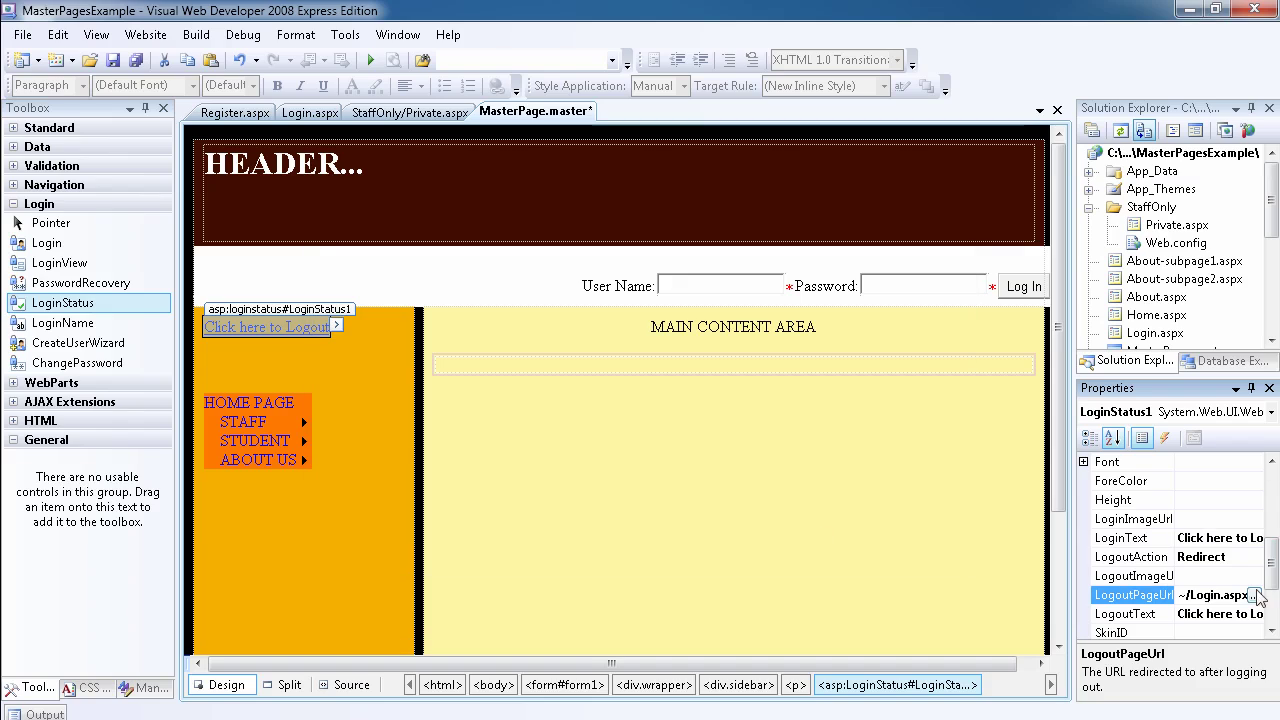
scroll(1274, 570, down, 1)
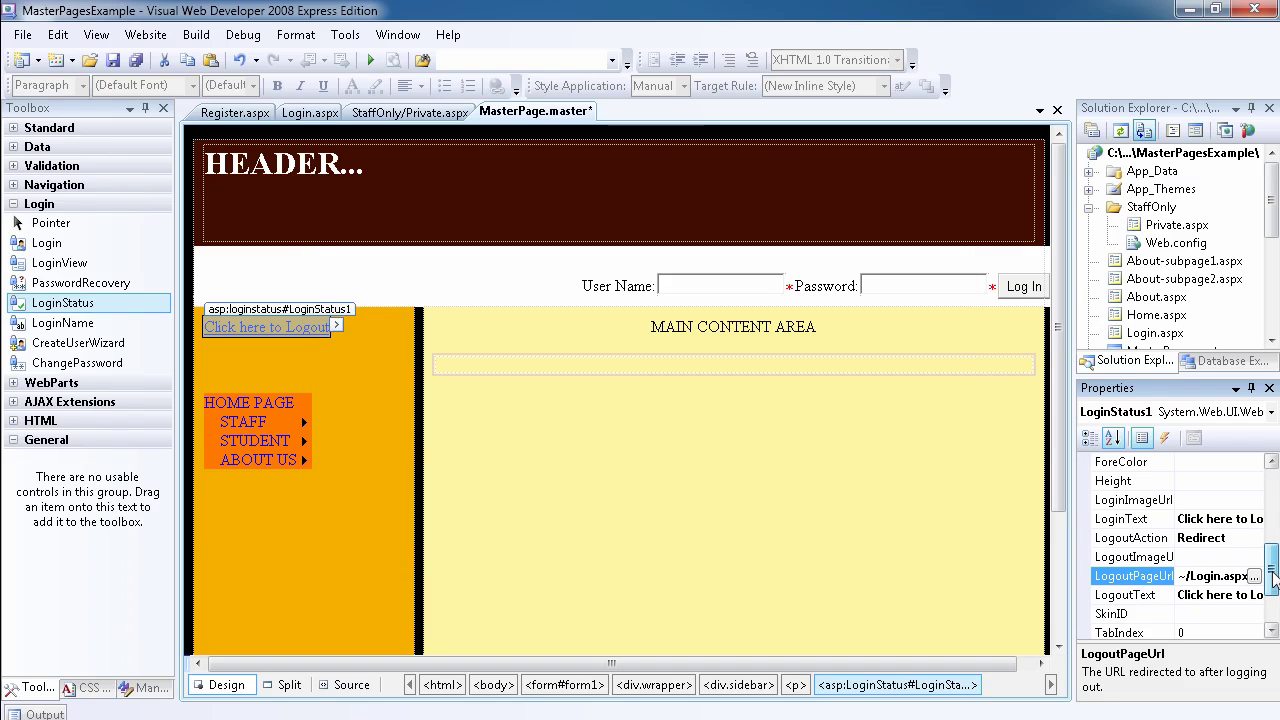
Switch LogoutAction to RedirectToLoginPage and set LogoutPageUrl to Home.aspx.
click(1236, 540)
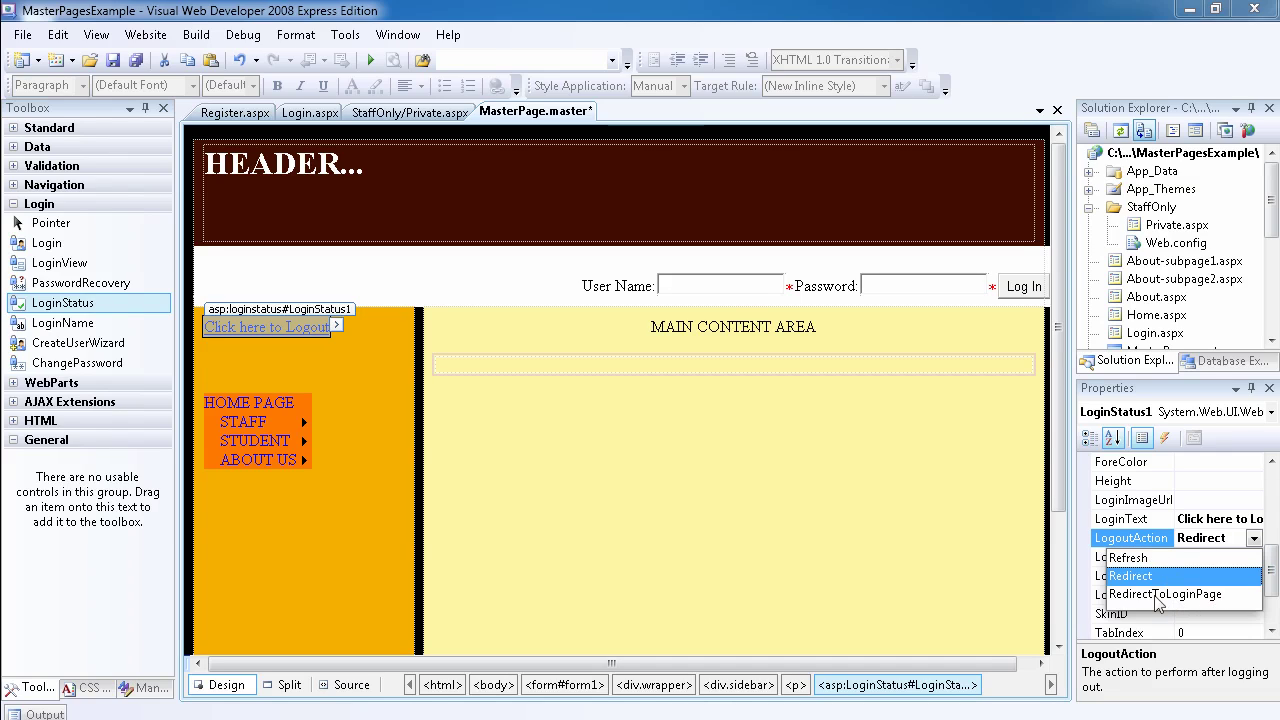
click(1166, 594)
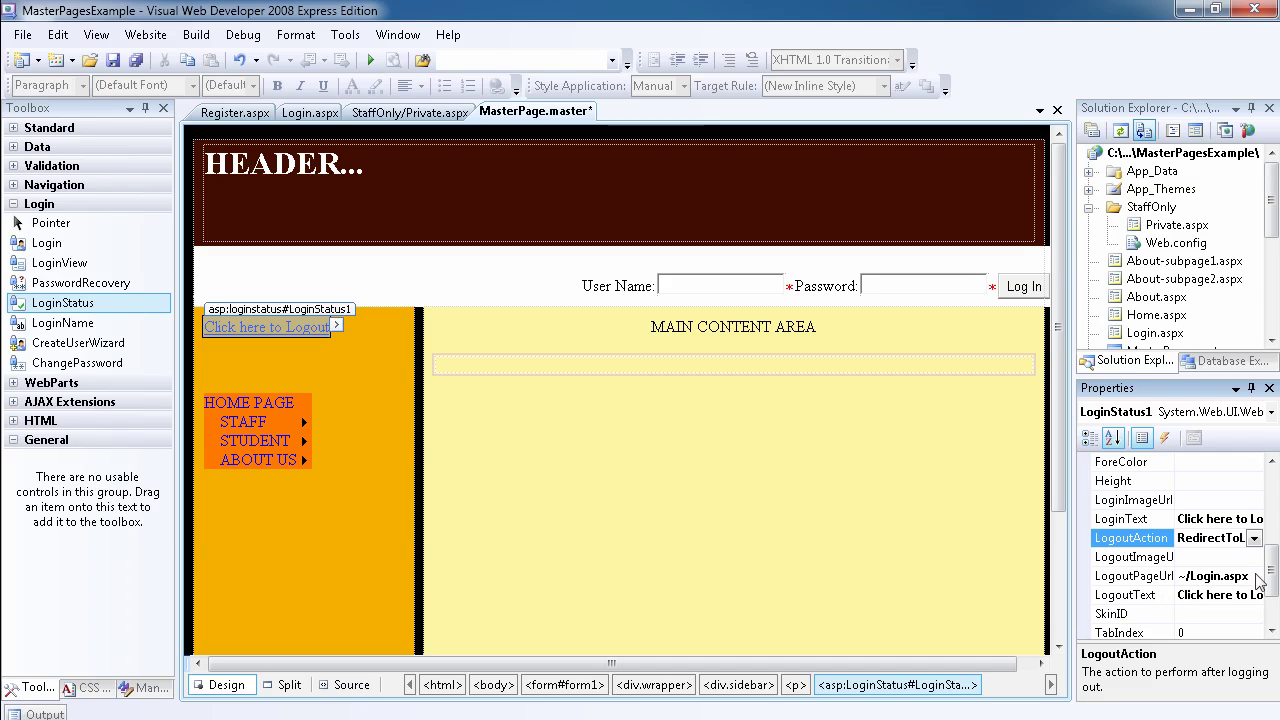
click(1257, 578)
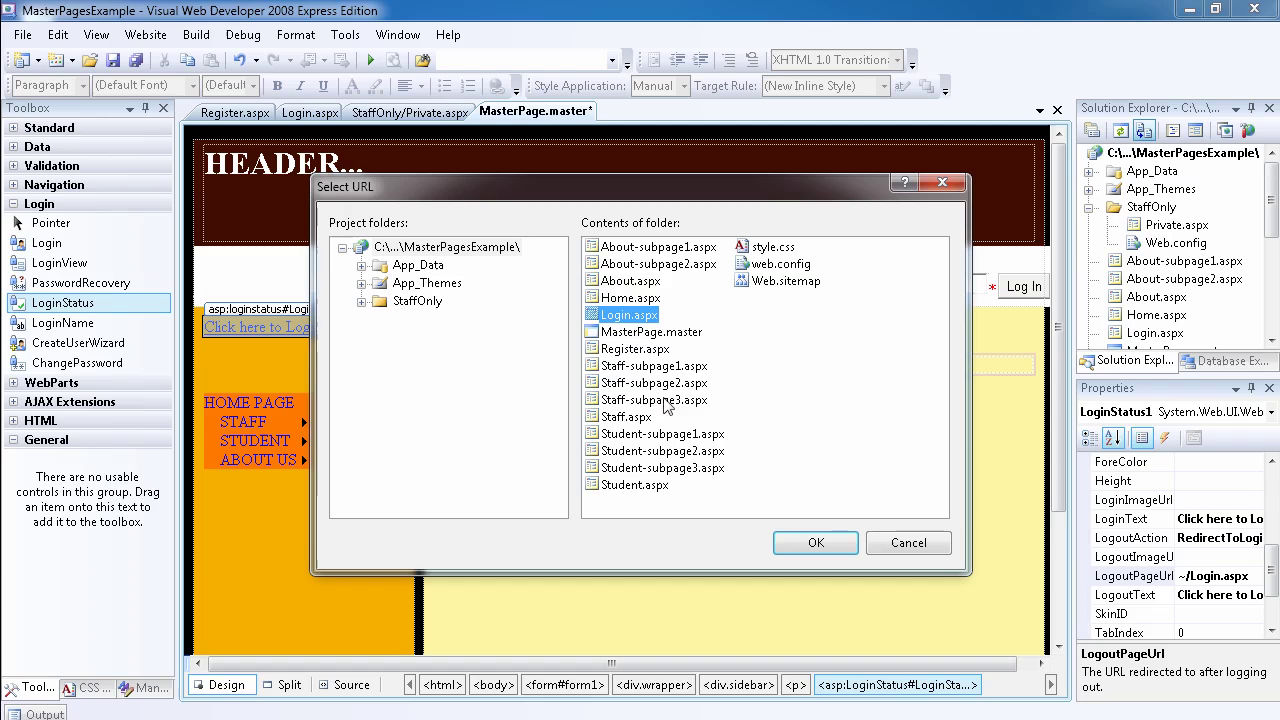
click(630, 298)
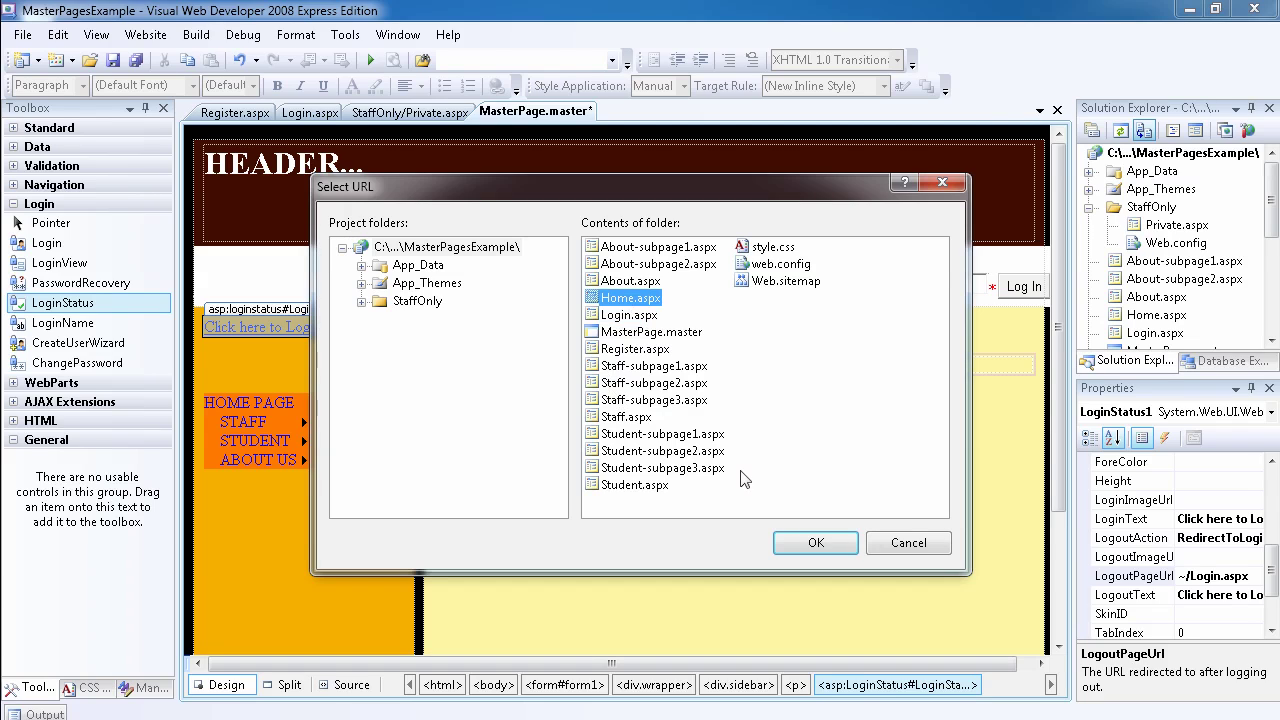
click(810, 543)
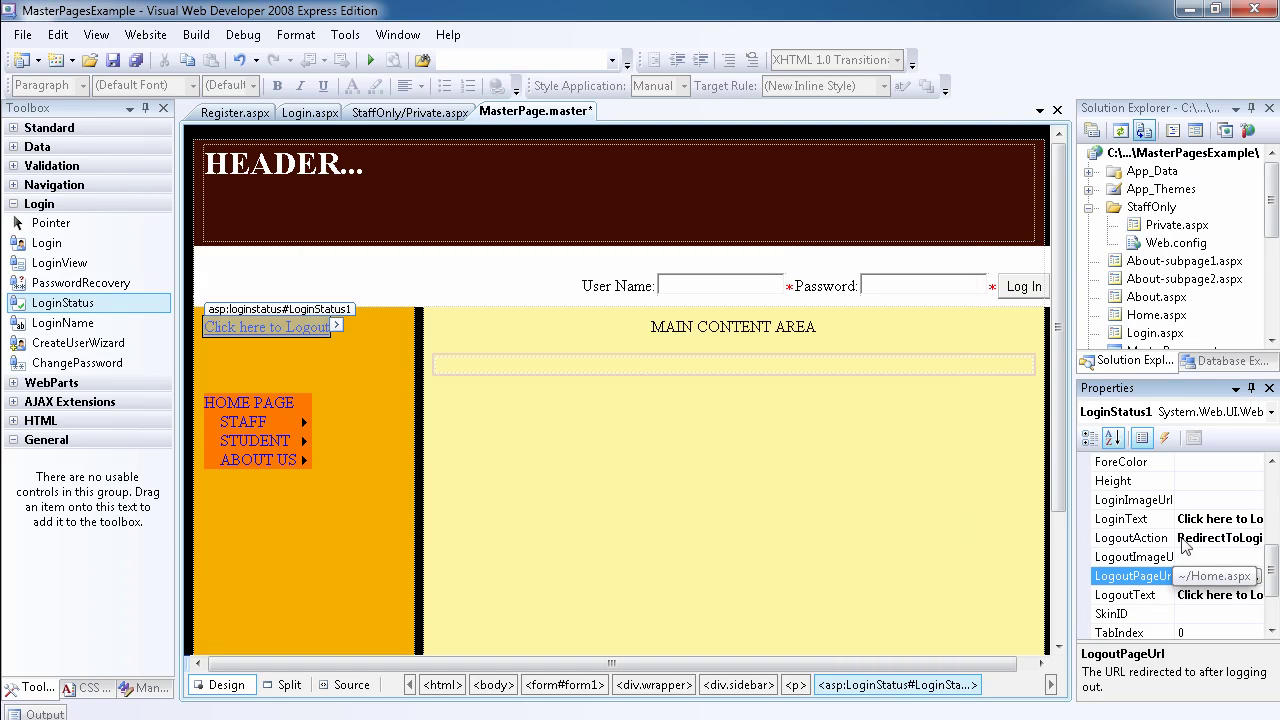
Set LogoutAction back to Redirect and confirm it stays selected.
click(1221, 540)
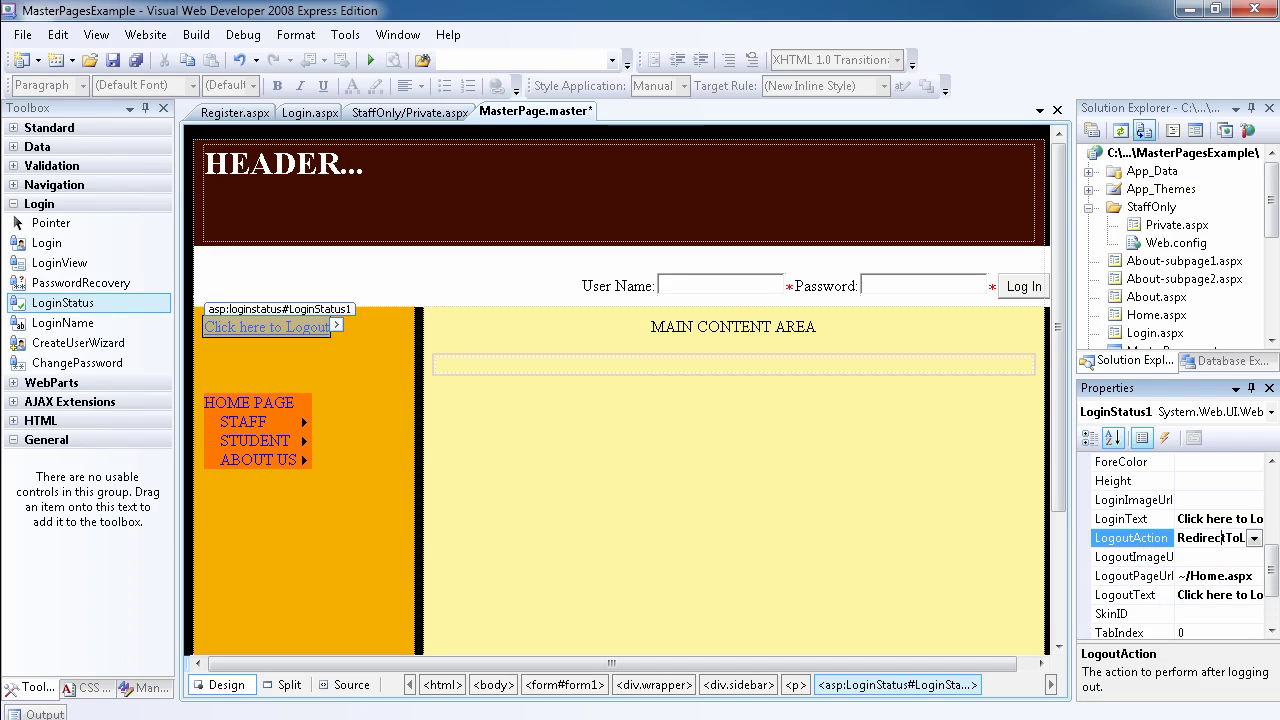
click(1254, 538)
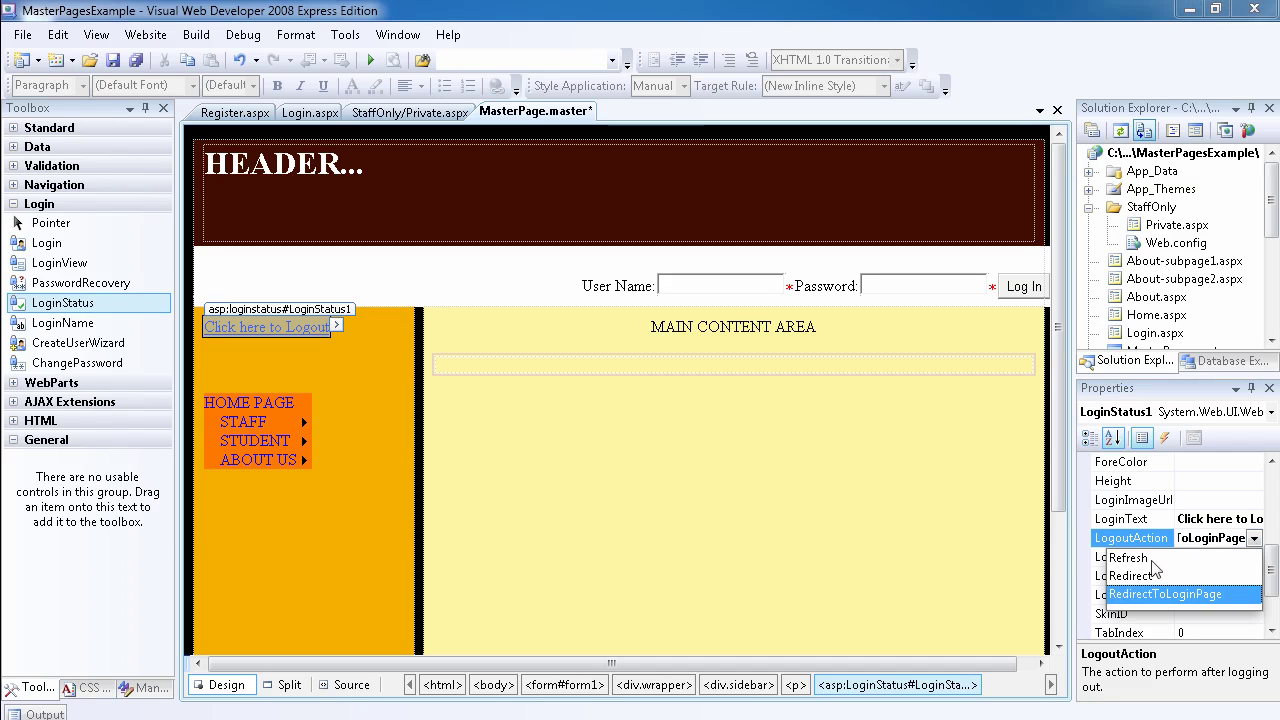
click(1144, 578)
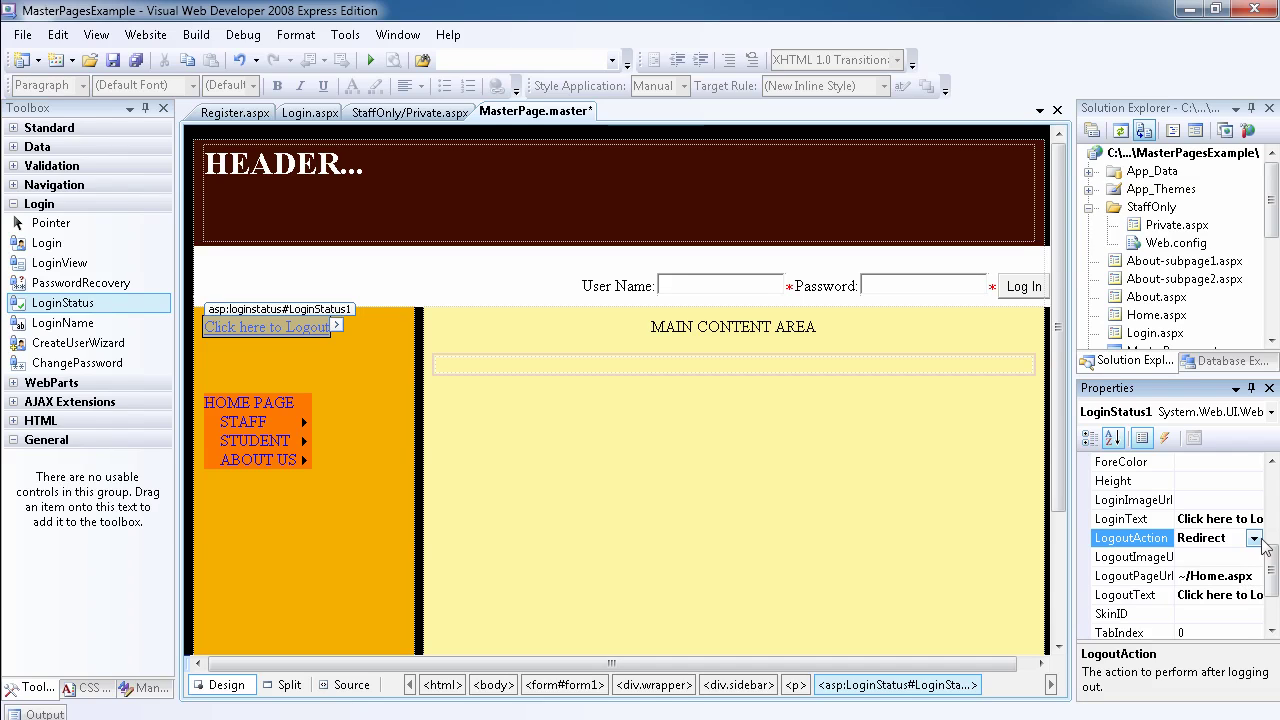
click(1253, 538)
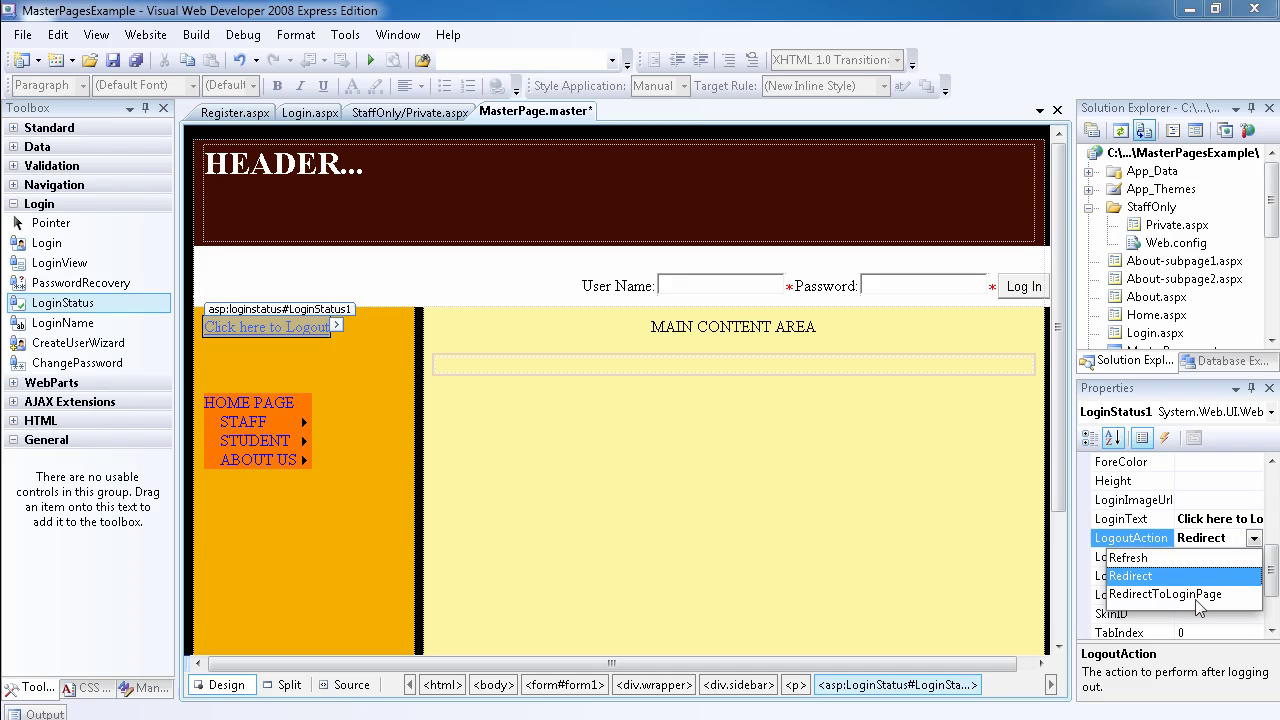
click(1253, 540)
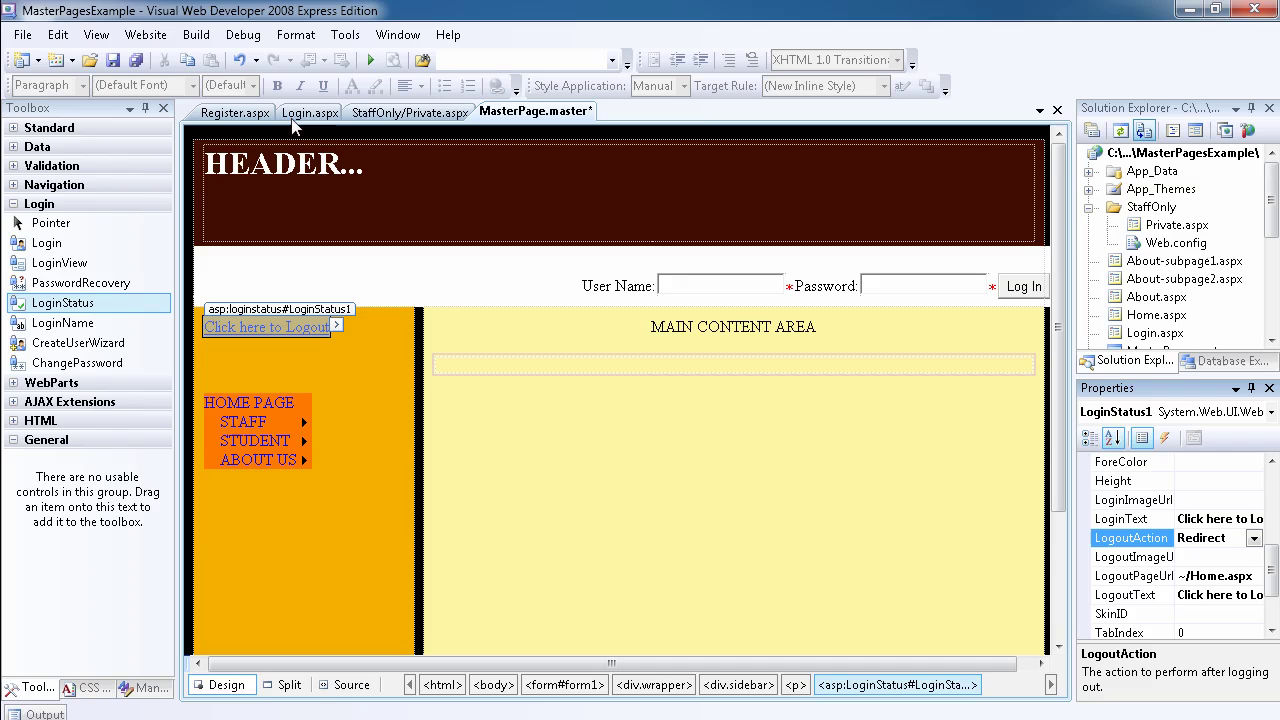
Save the master page changes and view About-subpage2.aspx in the browser.
click(1193, 282)
right_click(1193, 285)
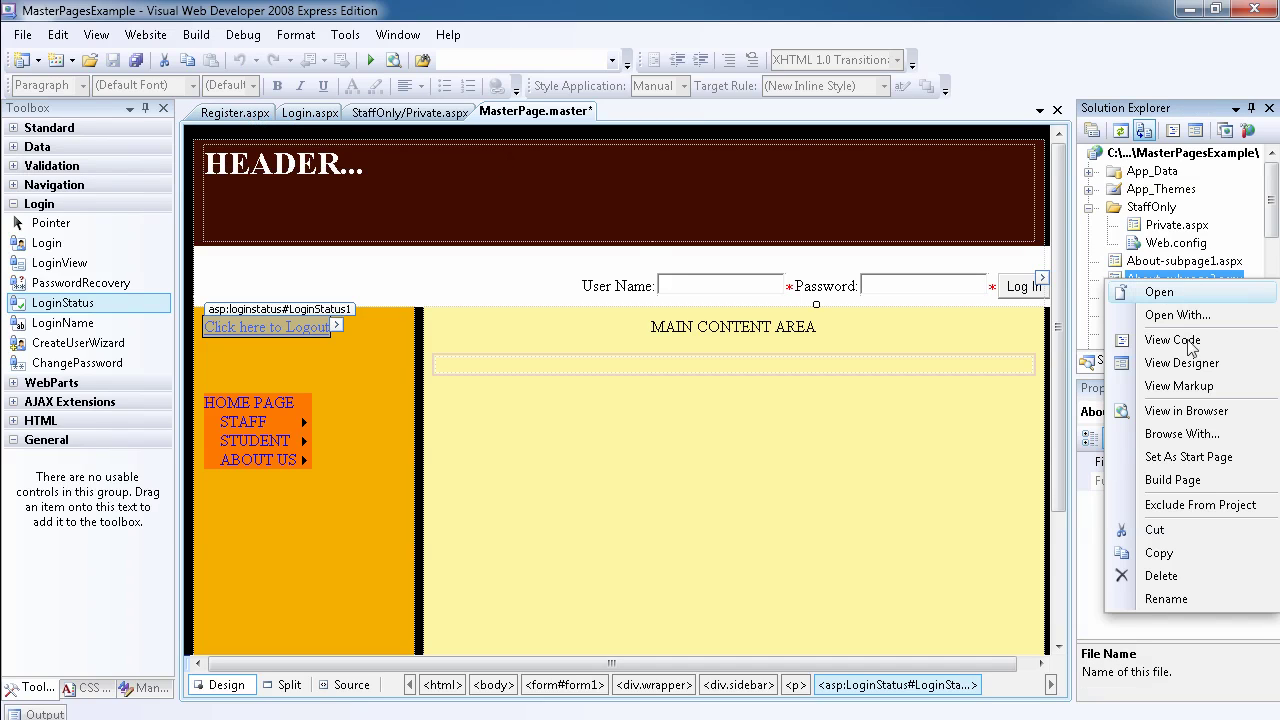
click(1186, 411)
click(636, 456)
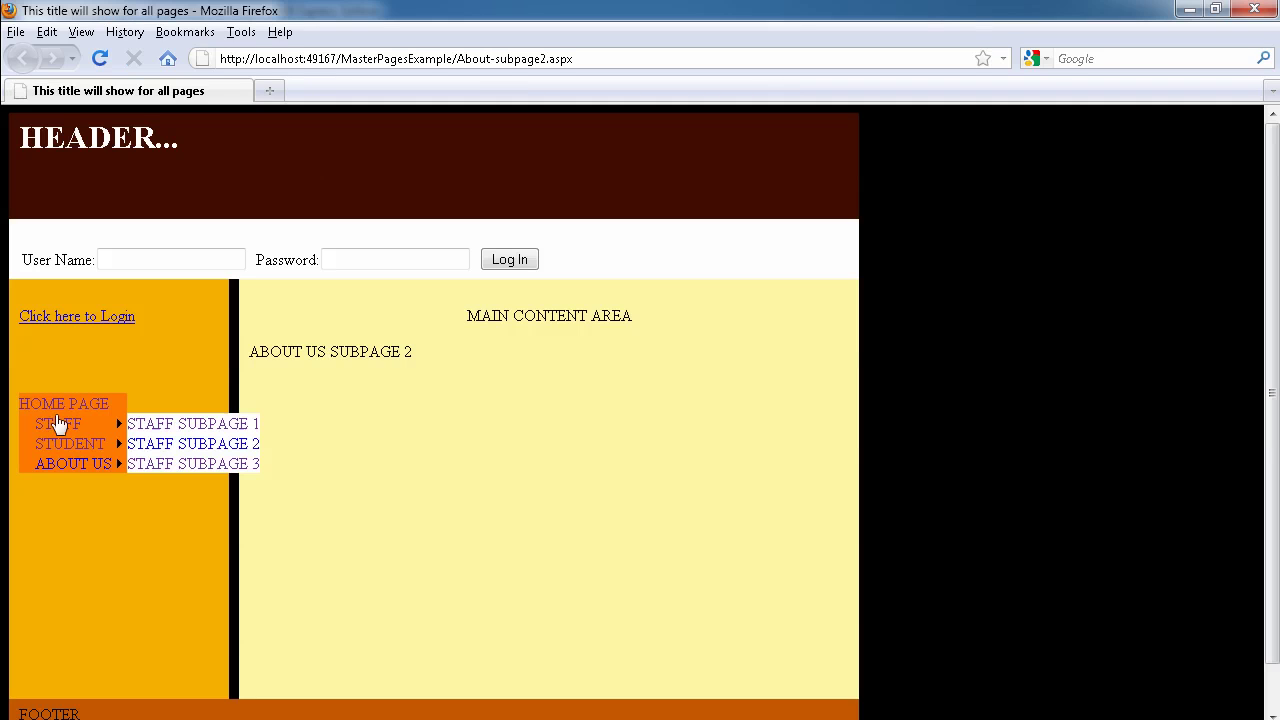
Go to the Home page, then Student subpage 2, and focus the header login fields.
click(58, 404)
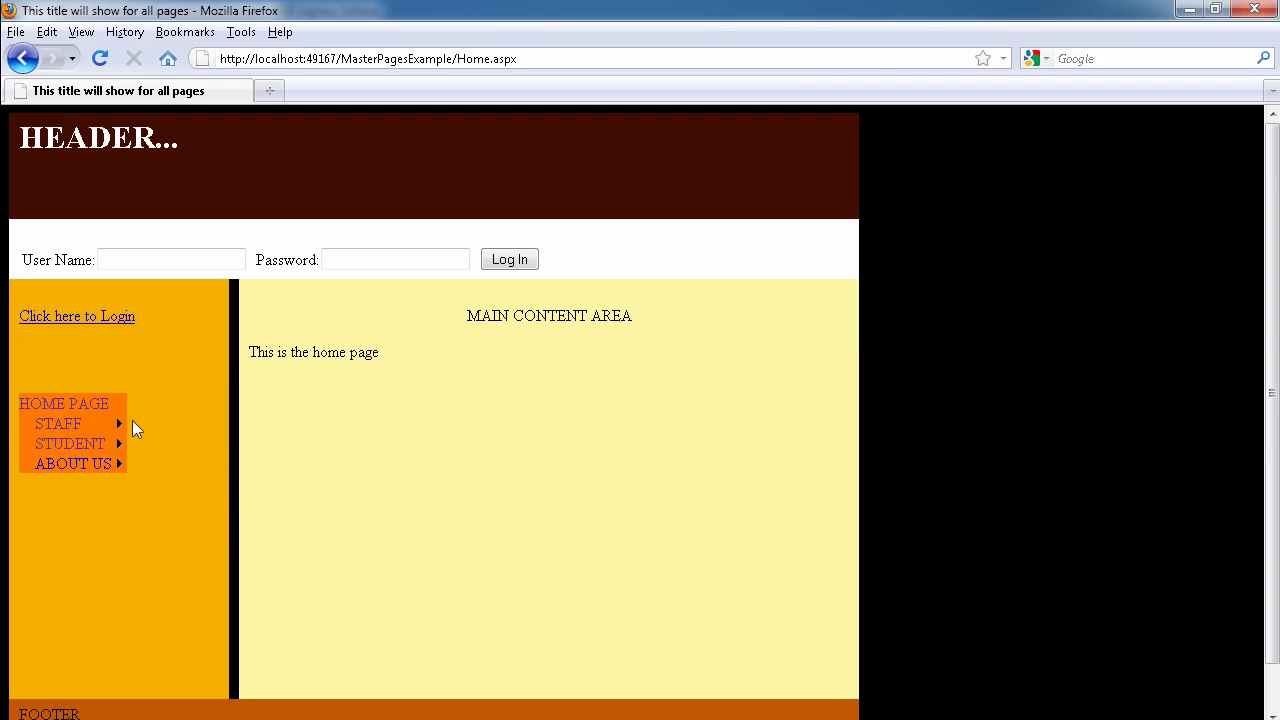
click(231, 463)
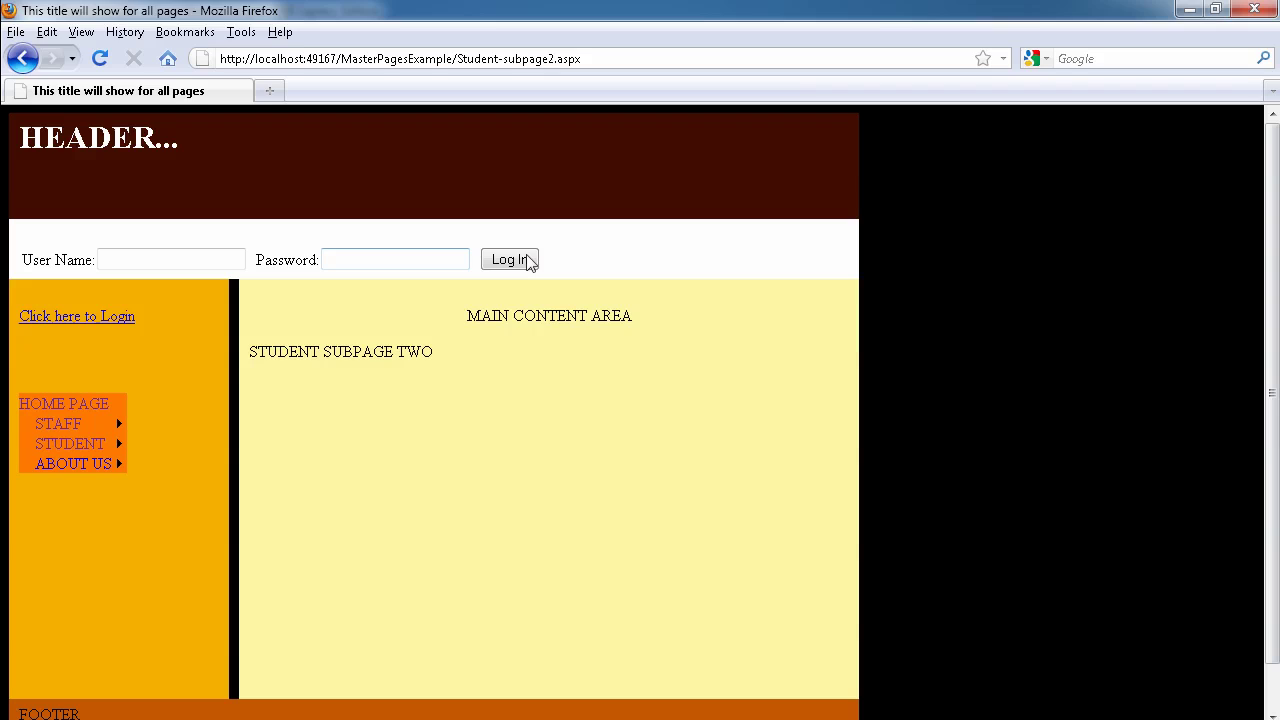
click(170, 259)
key(Tab)
Log in with the remembered user name, then log out via 'Click here to Logout'.
click(104, 318)
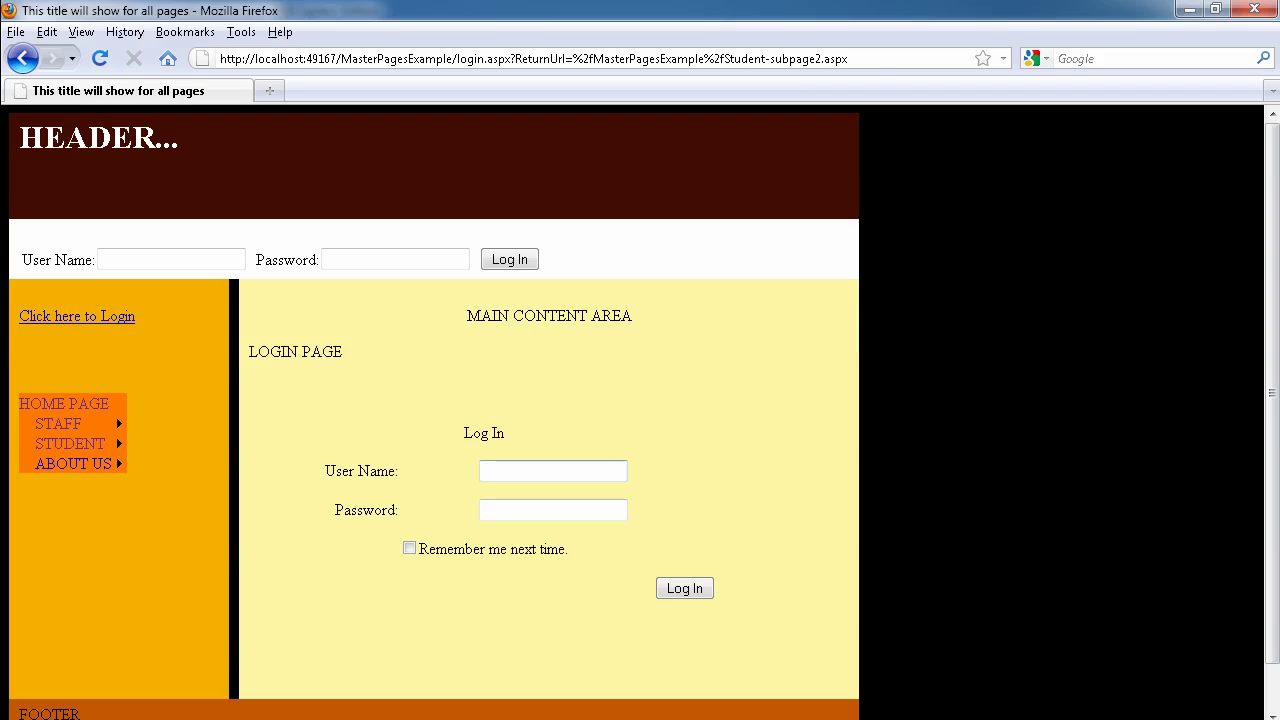
key(Down)
click(519, 507)
key(Tab)
click(688, 590)
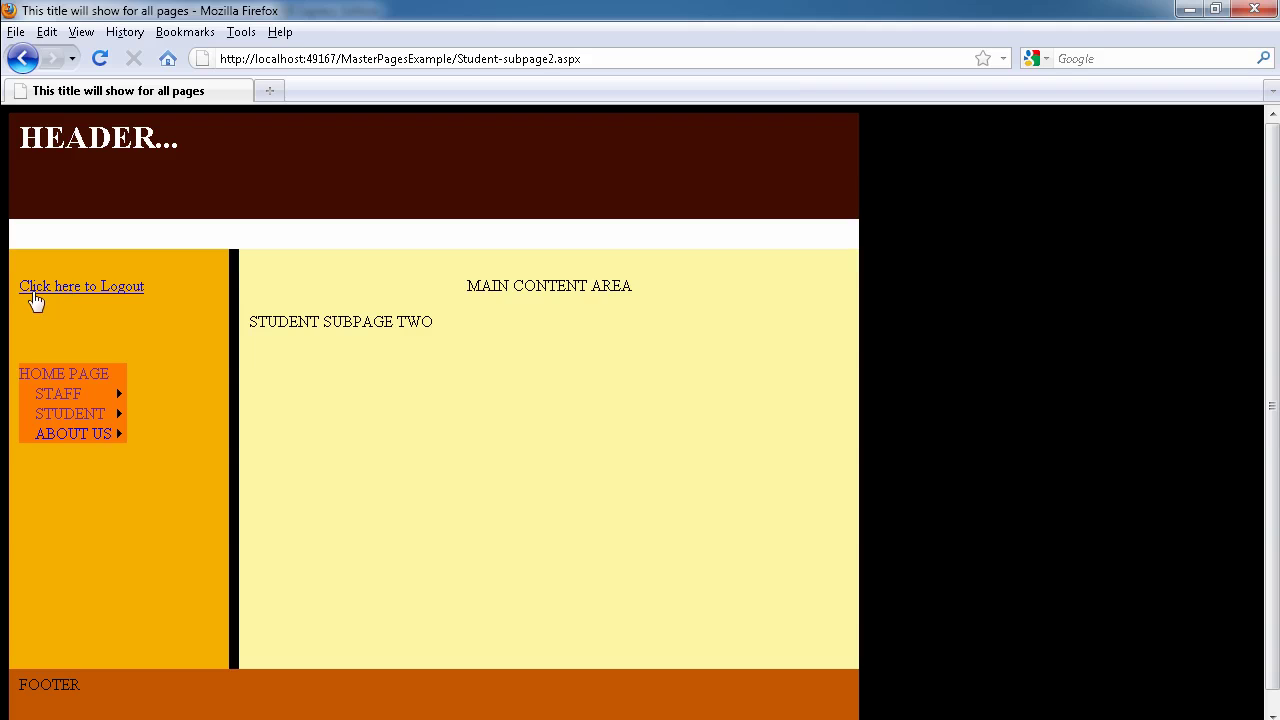
click(95, 290)
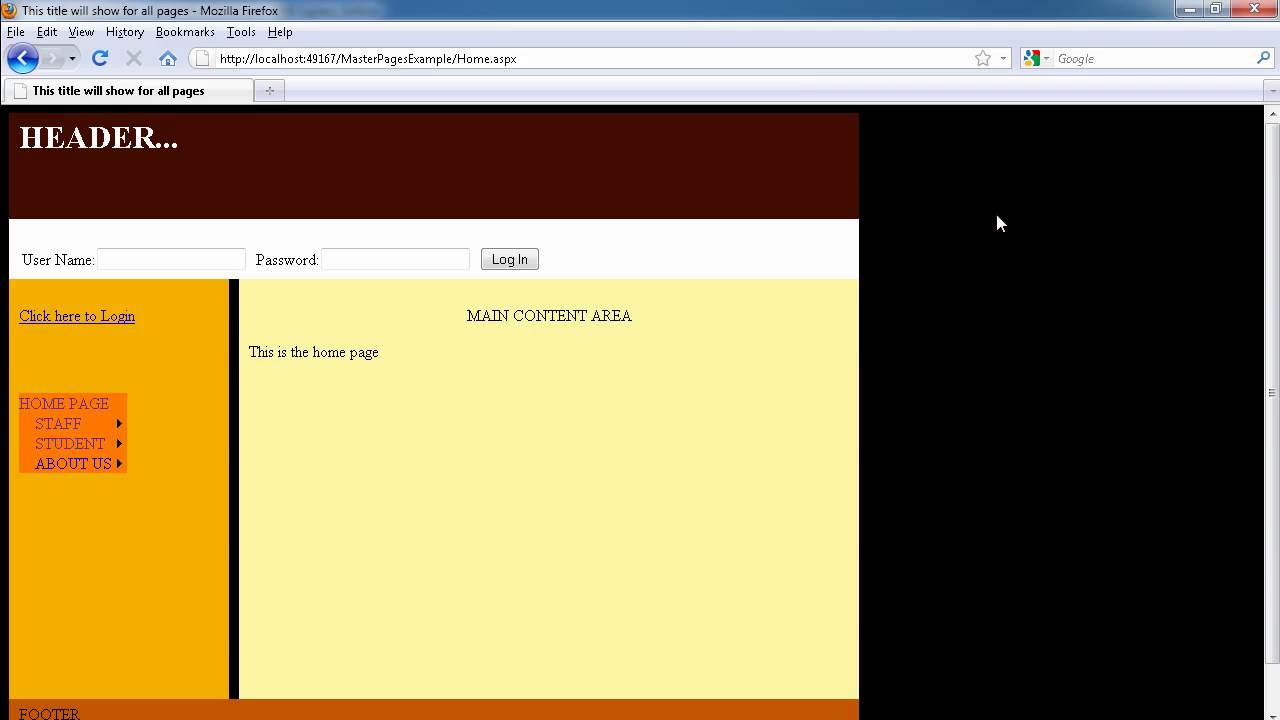
Close Firefox to return to MasterPage.master in Visual Web Developer.
click(1256, 9)
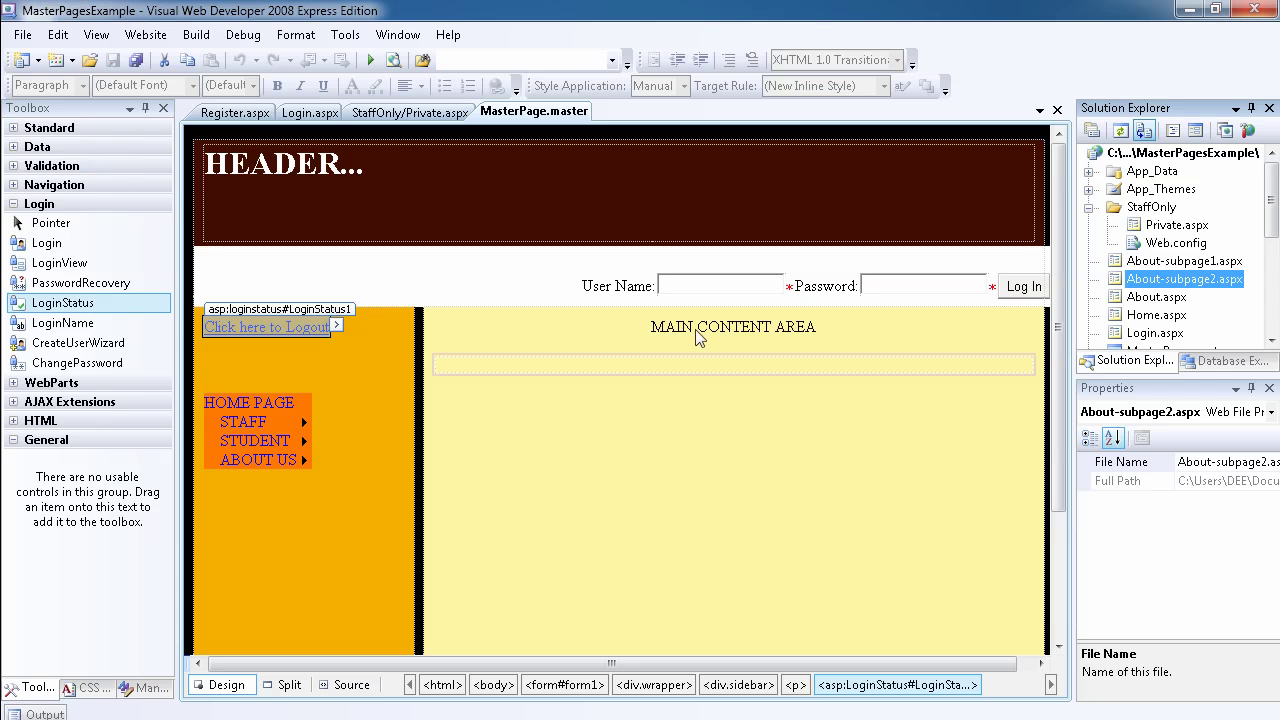